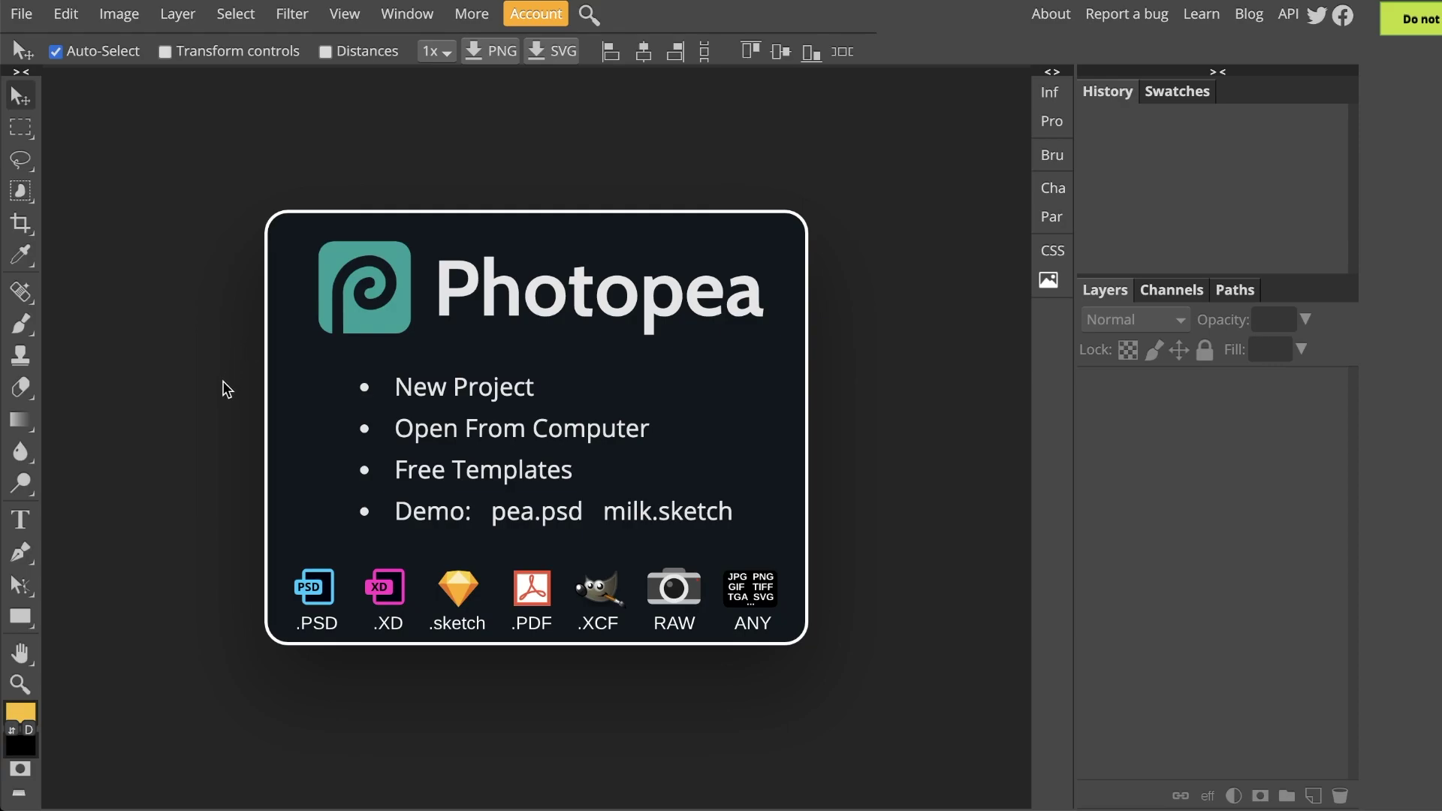
Open girl.jpg from the Skyline Layer Combining folder on the computer.
click(408, 437)
click(827, 7)
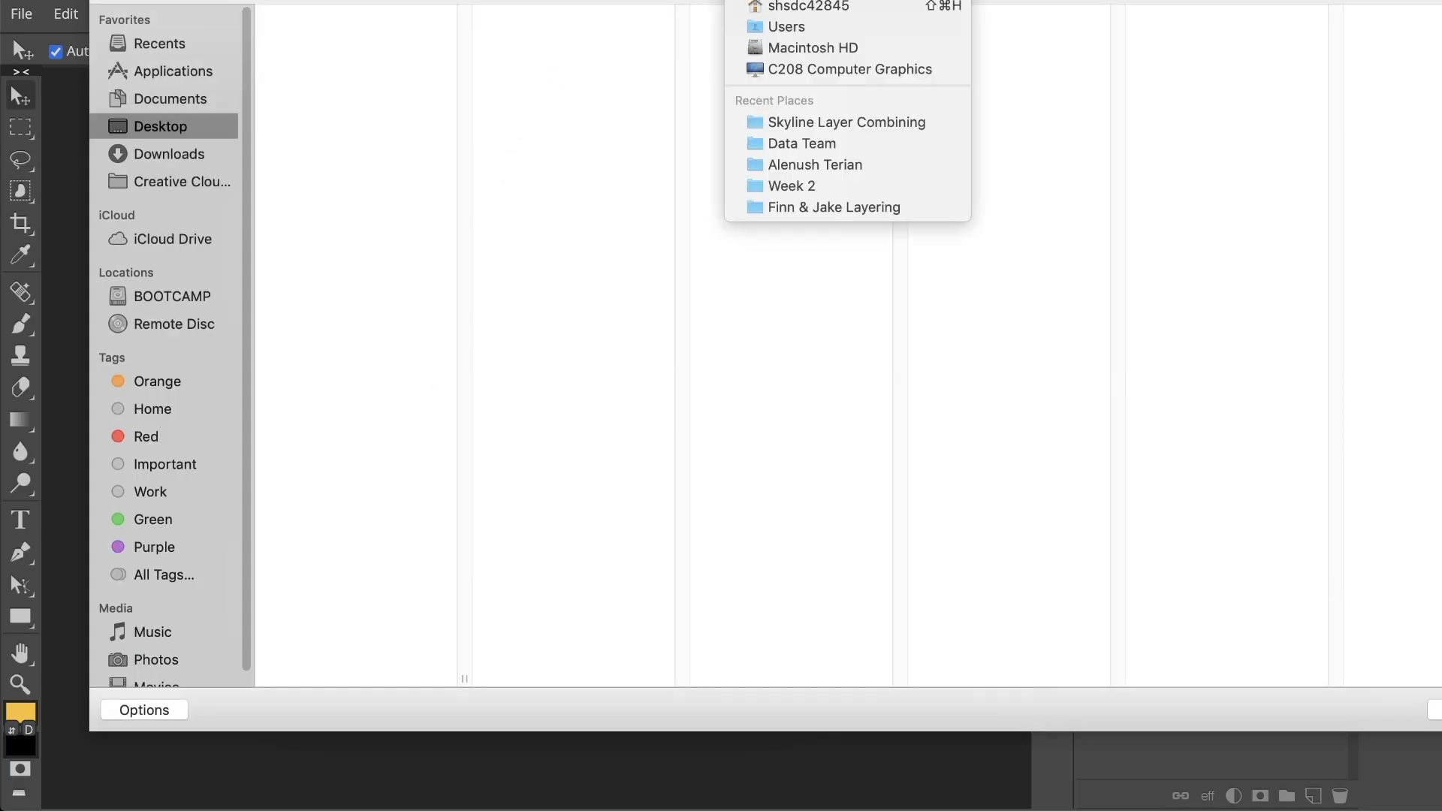
click(827, 123)
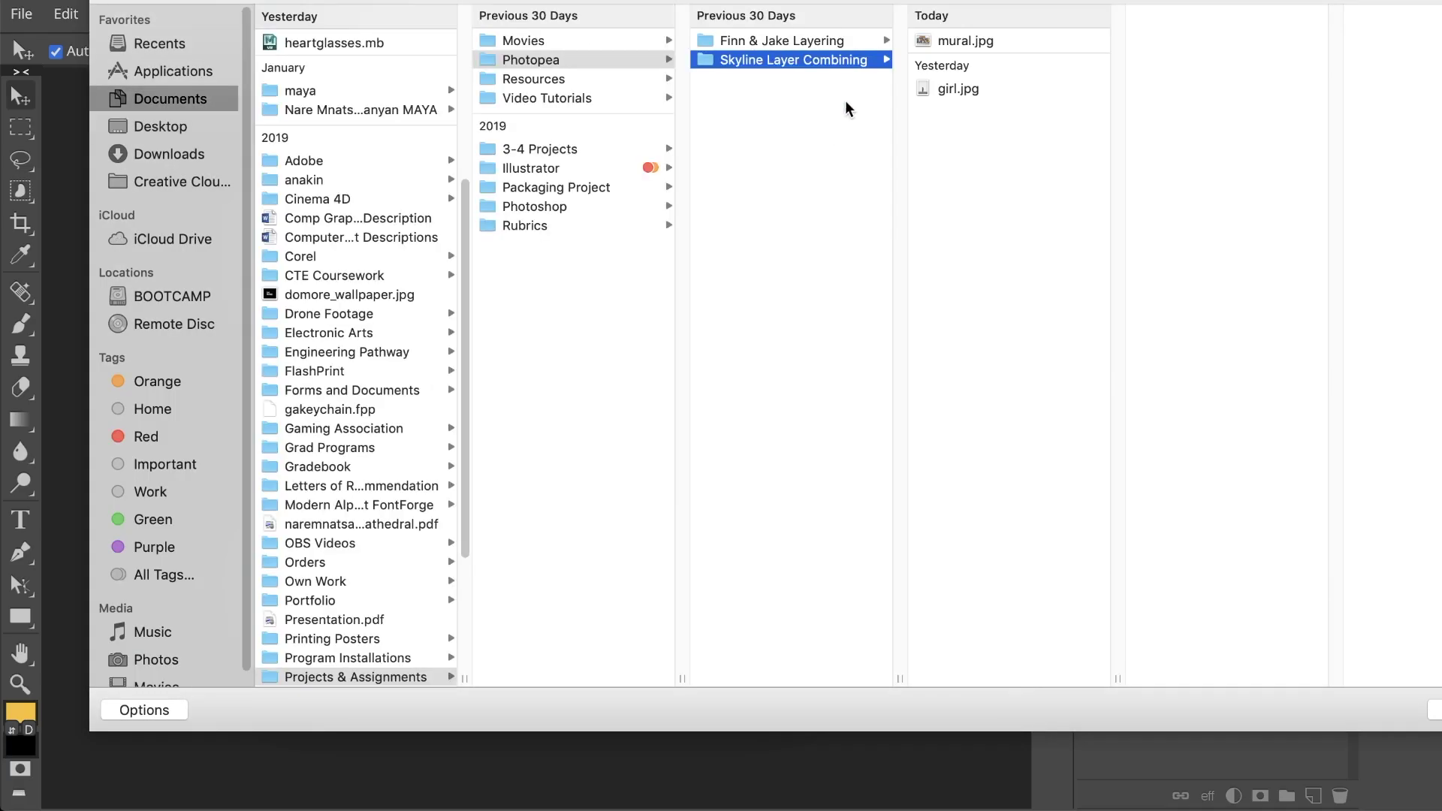
double_click(948, 90)
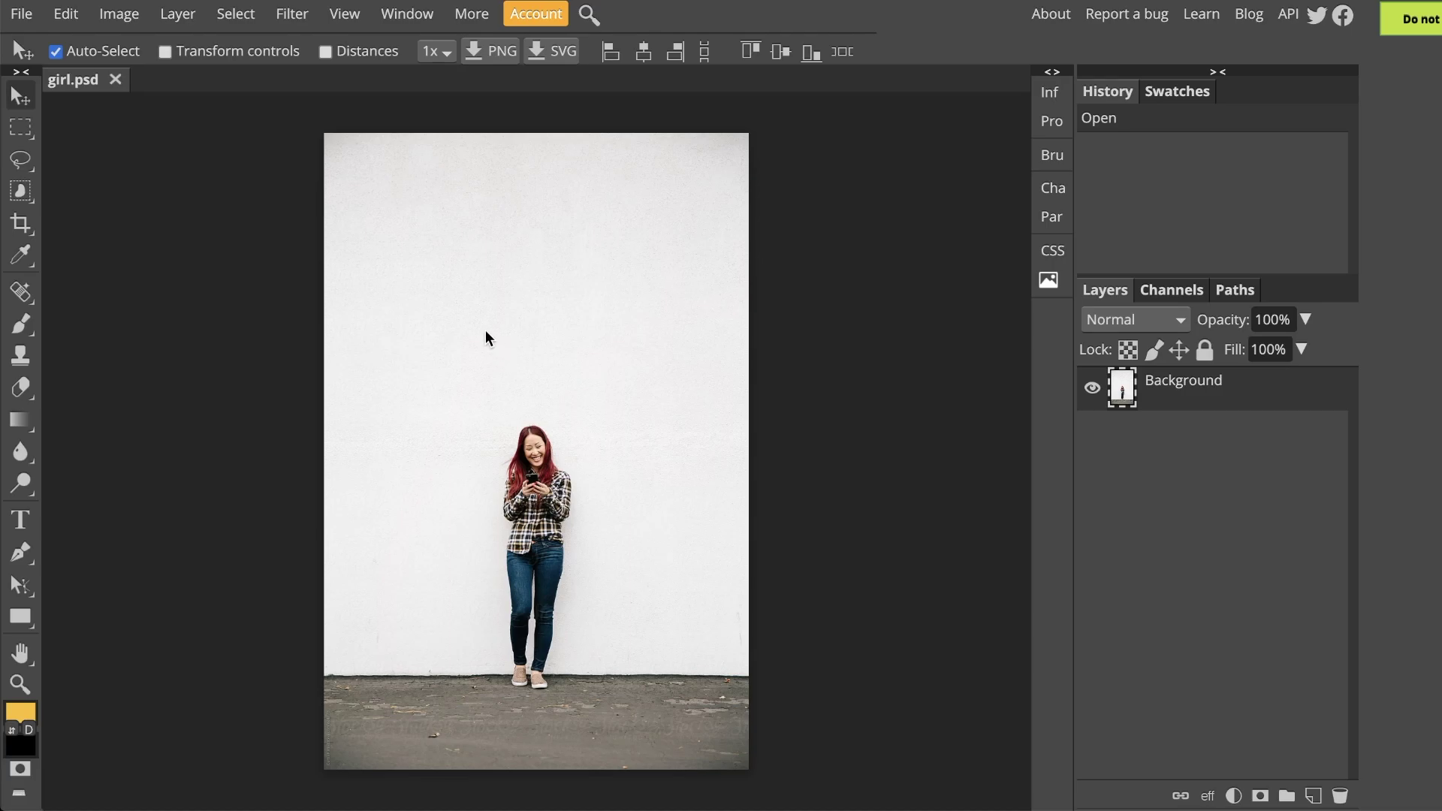
Select the white wall behind the woman using the Magic Wand with a tolerance of 35.
key(w)
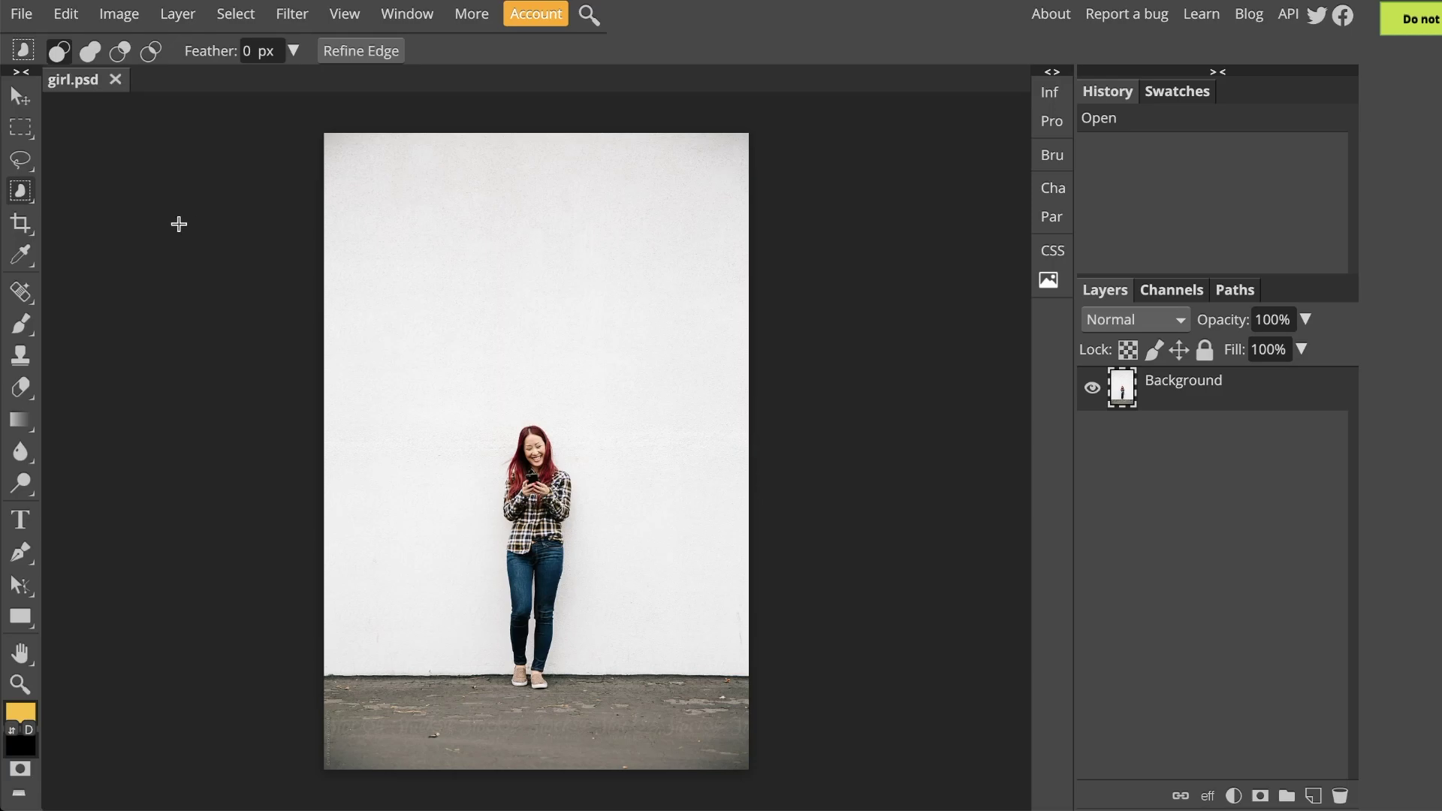
right_click(22, 194)
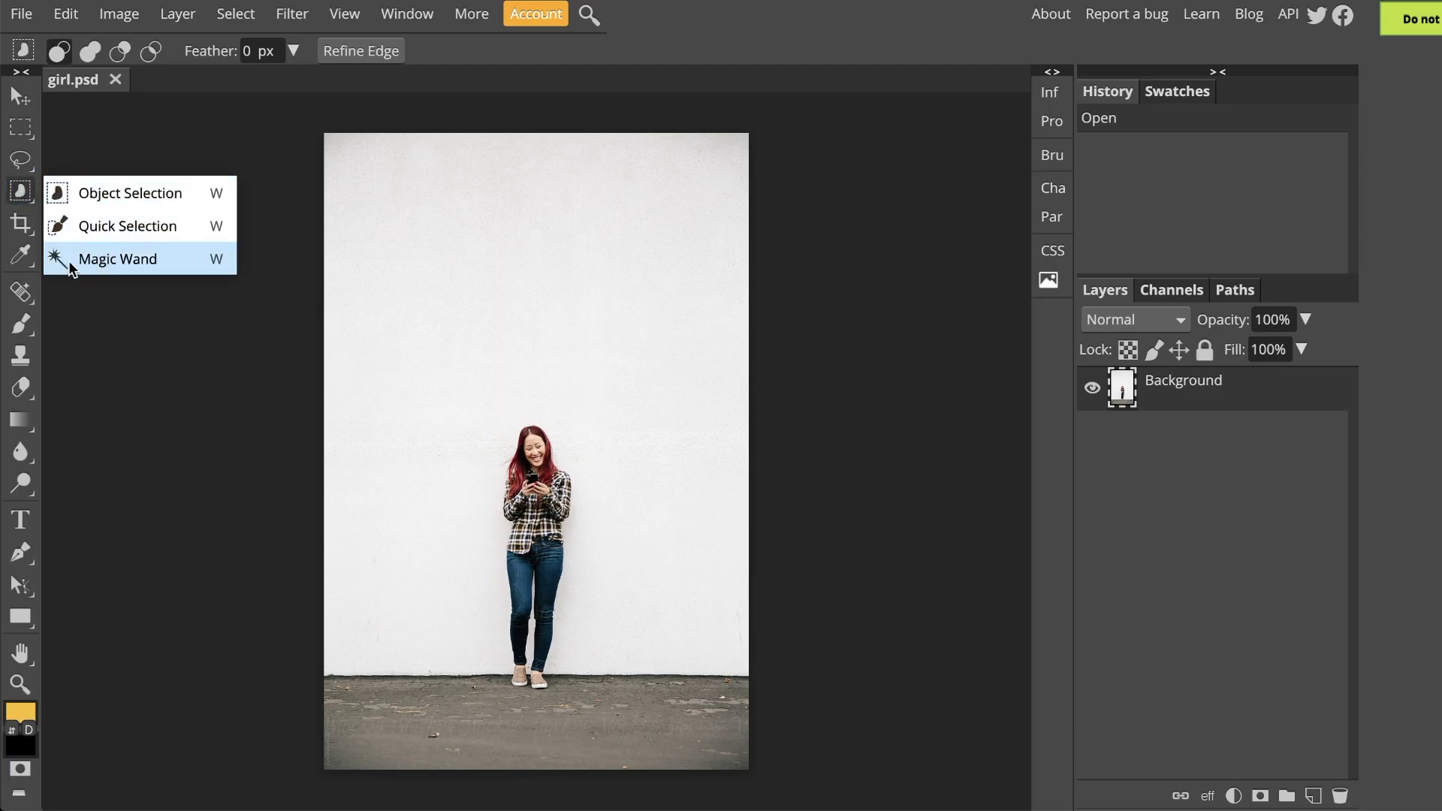
click(145, 262)
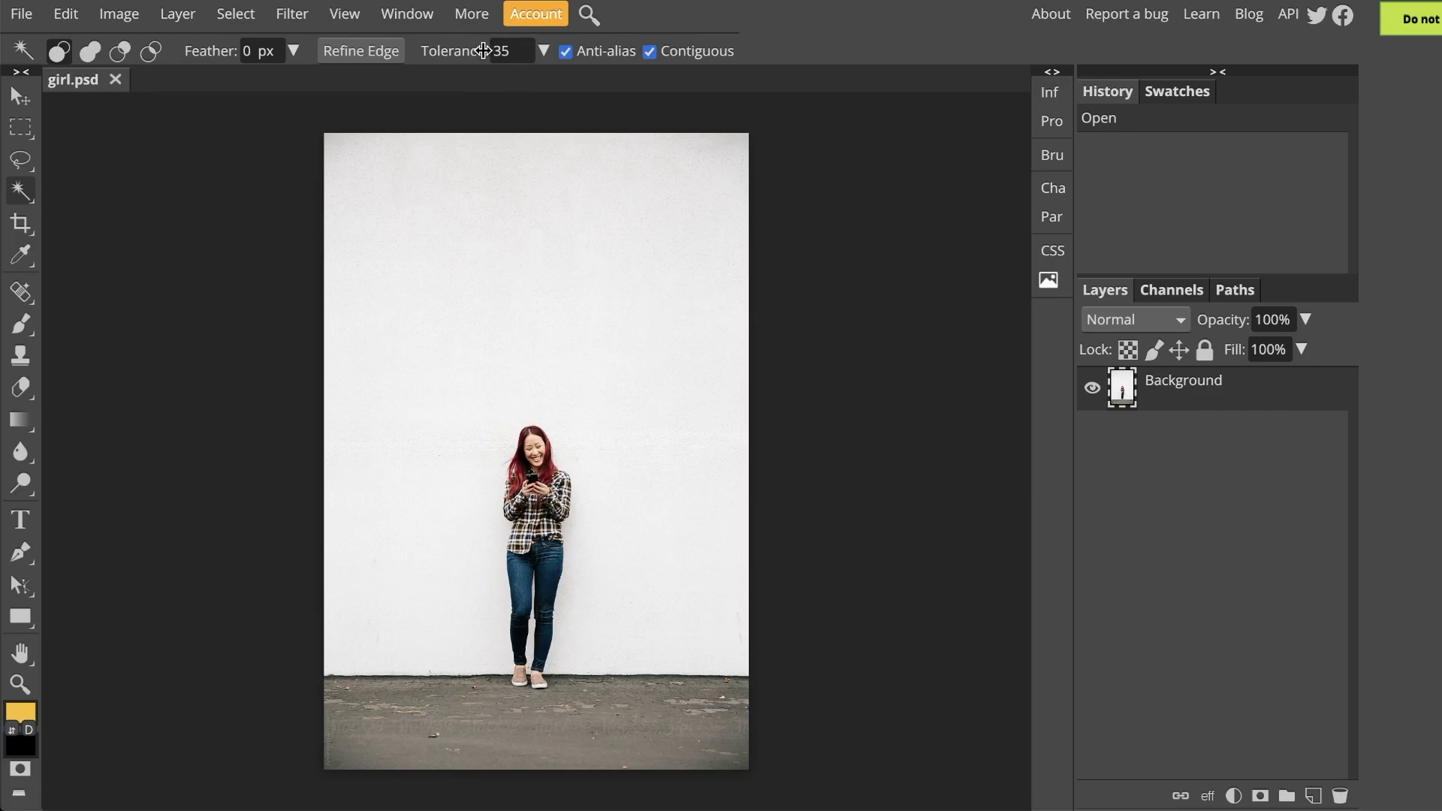
click(513, 52)
click(417, 361)
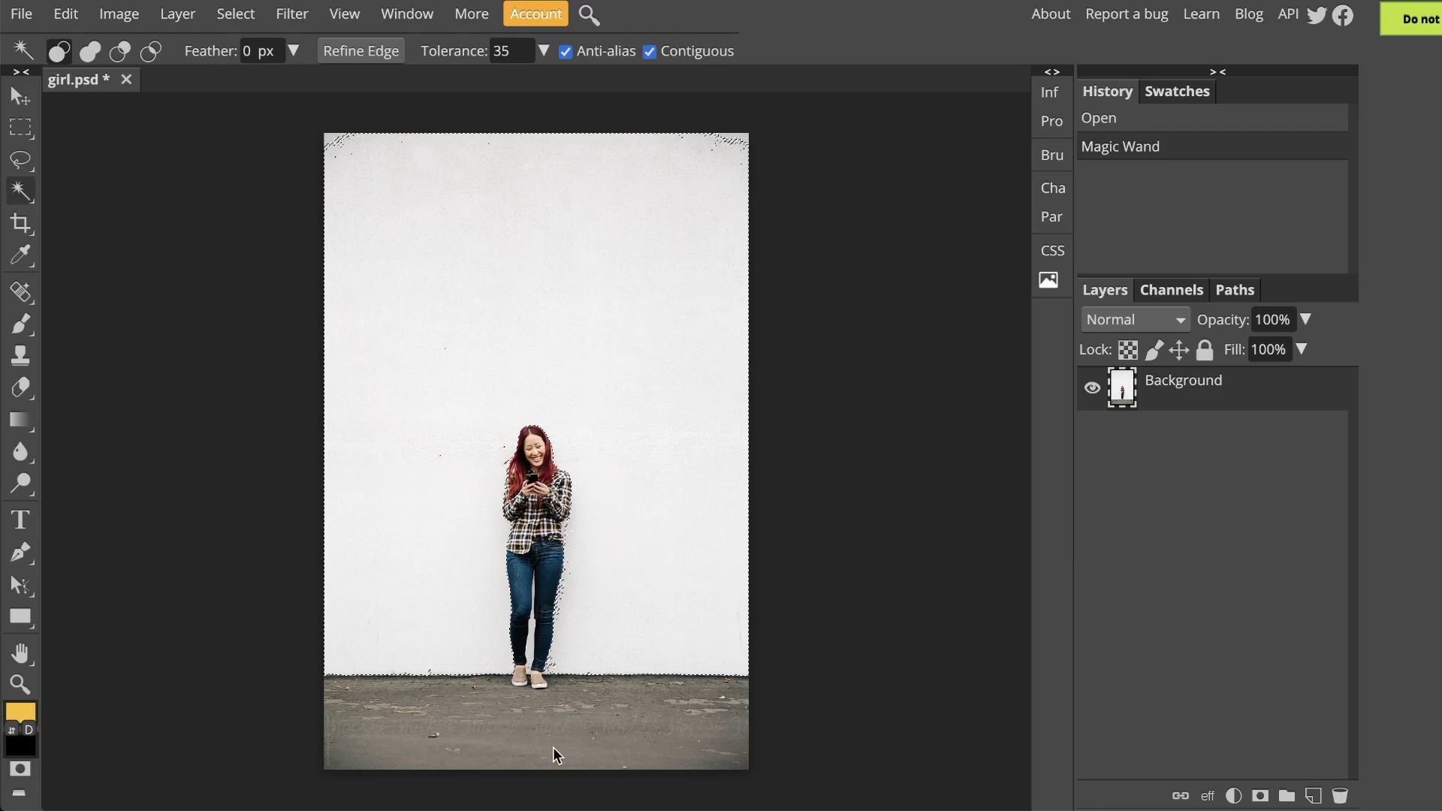
Add the missed shadow patches beside the woman's lower legs and the wall gap between her legs to the Magic Wand selection.
key(ctrl+plus)
key(ctrl+plus)
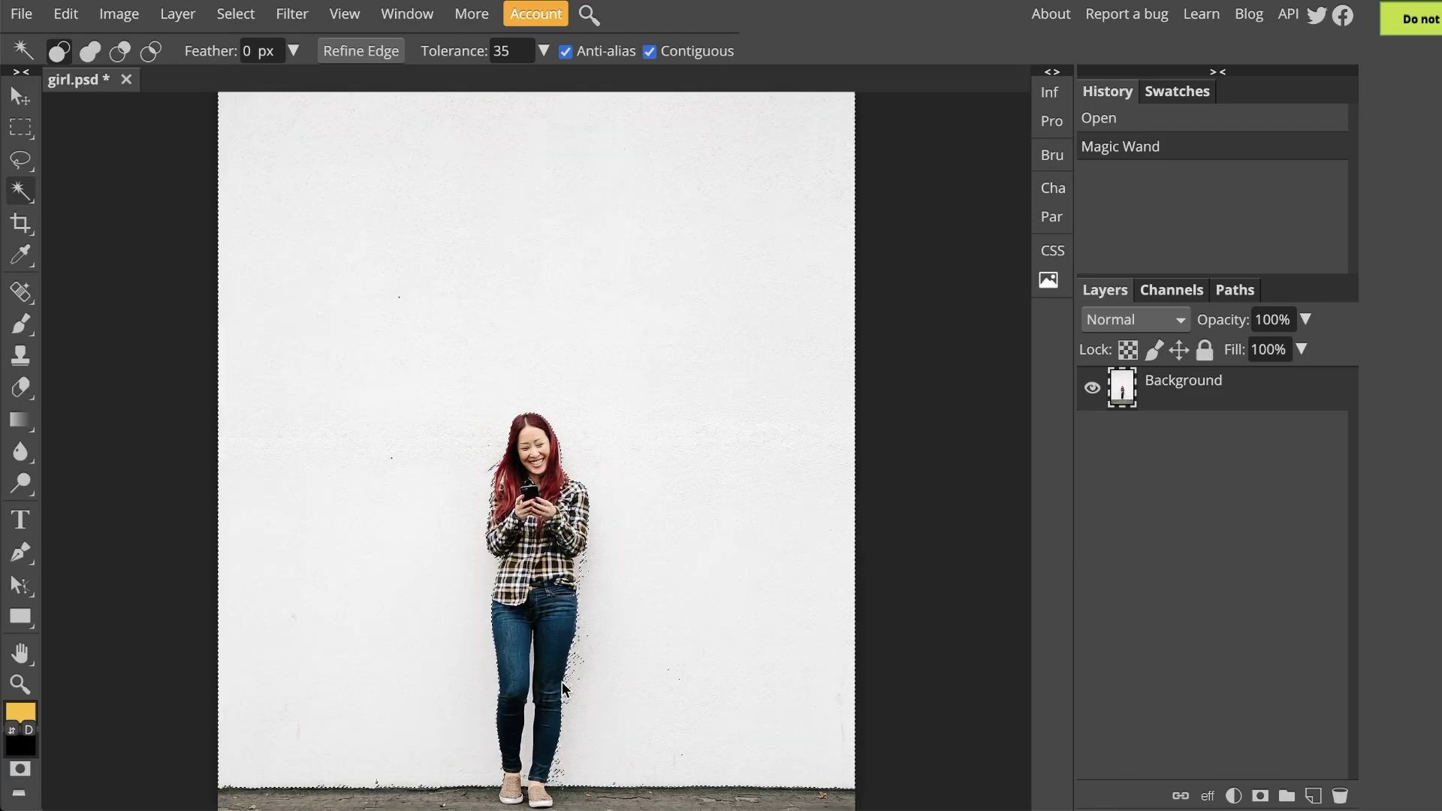
key(ctrl+plus)
key(ctrl+plus)
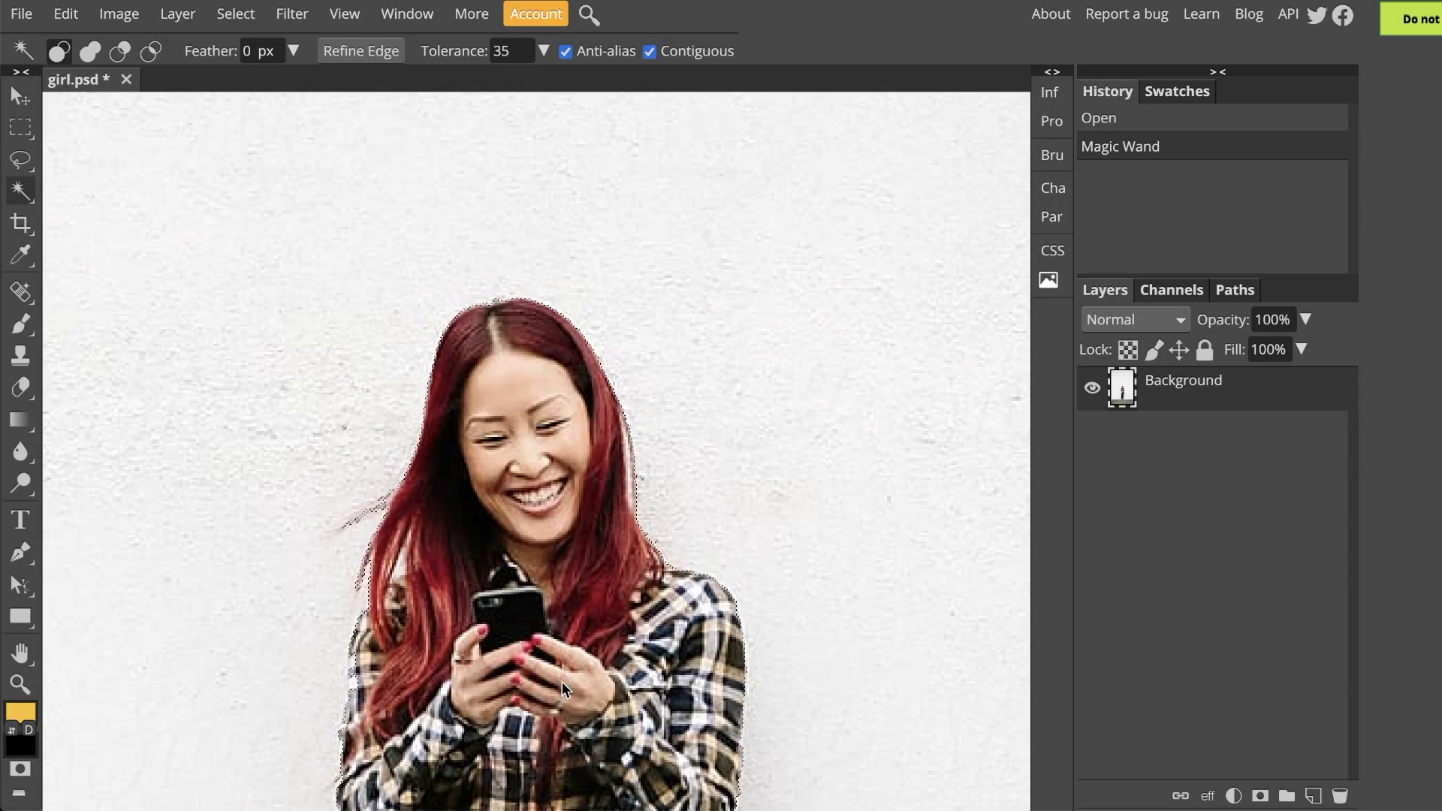
scroll(565, 682, down, 2)
scroll(574, 679, up, 1)
scroll(687, 516, down, 5)
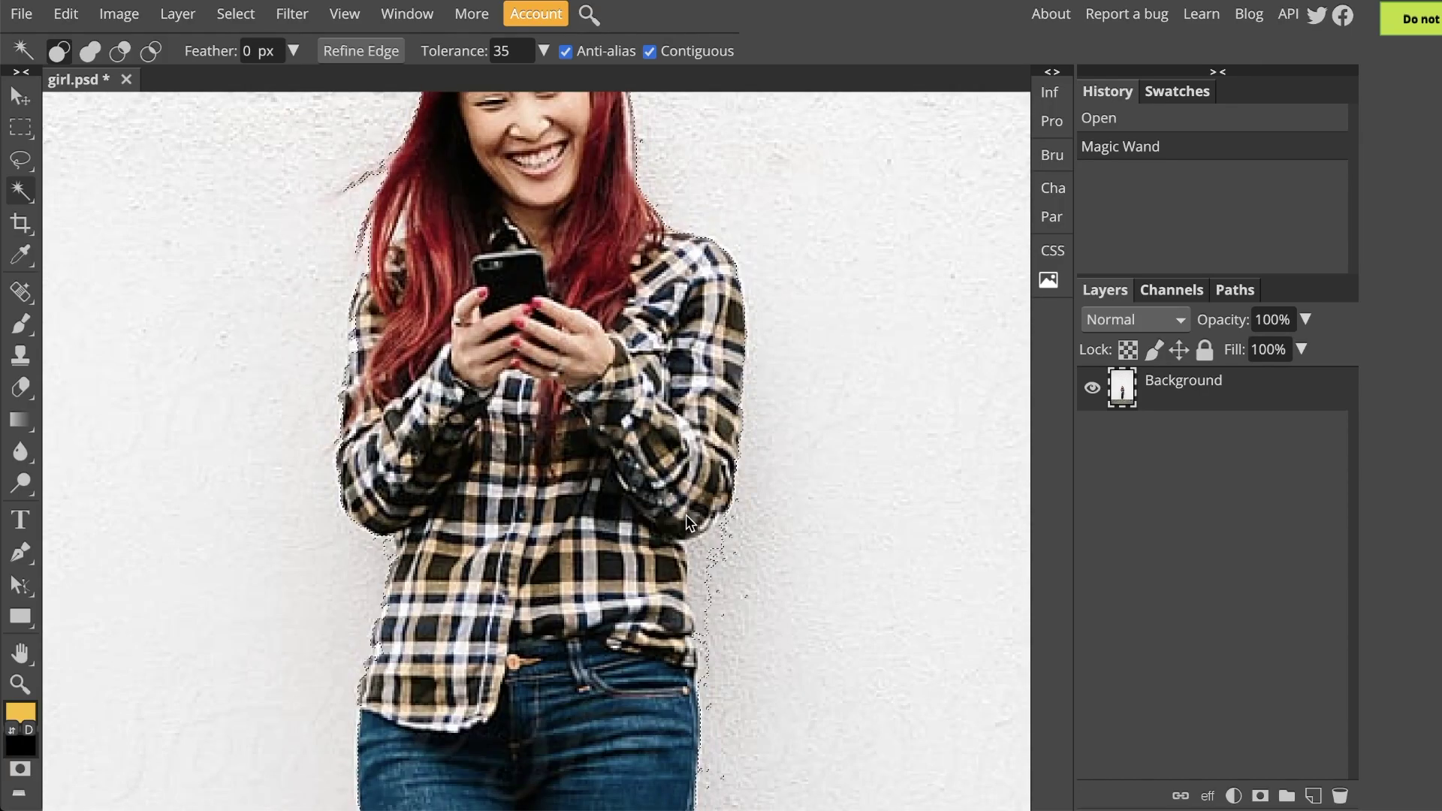
scroll(685, 518, down, 5)
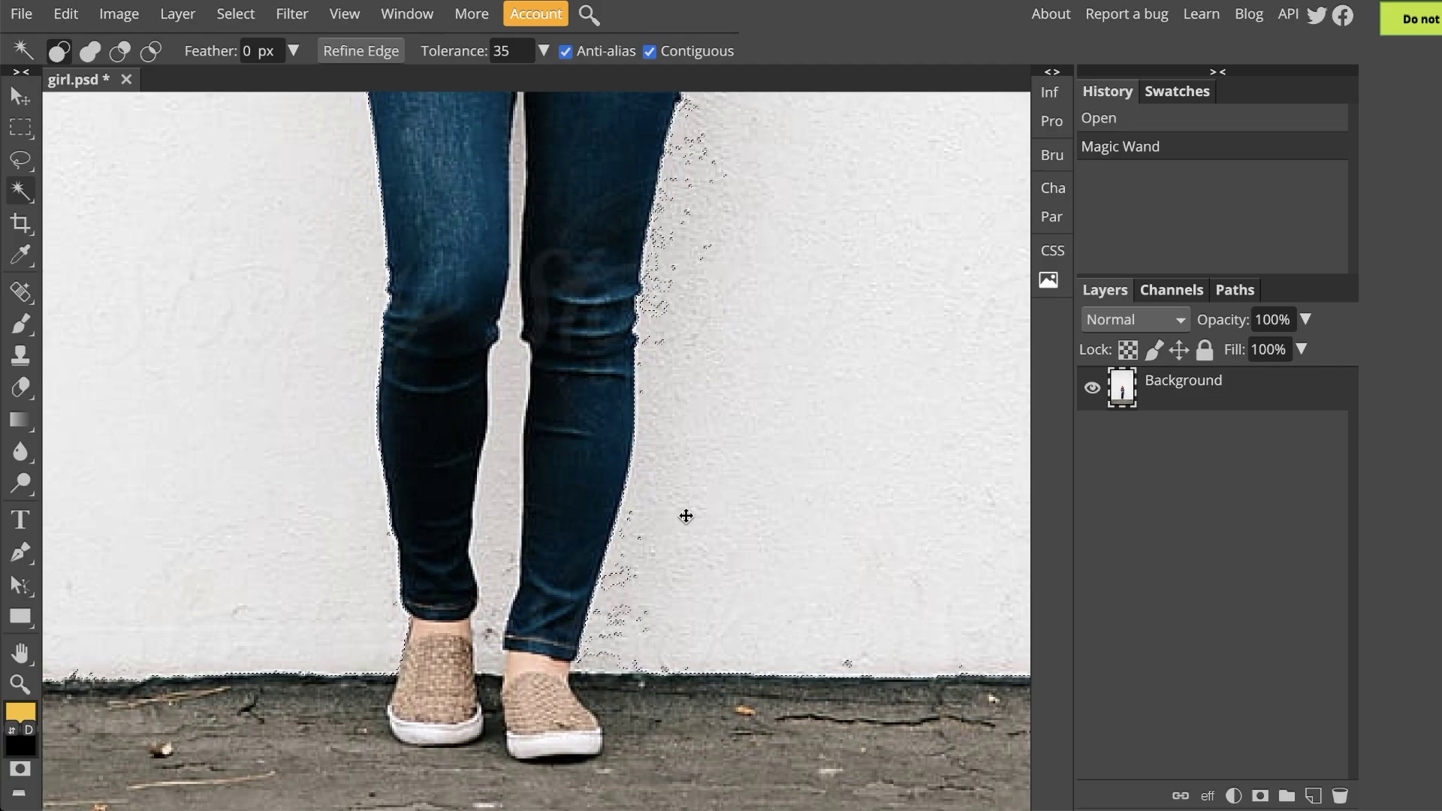
click(686, 516)
key(shift)
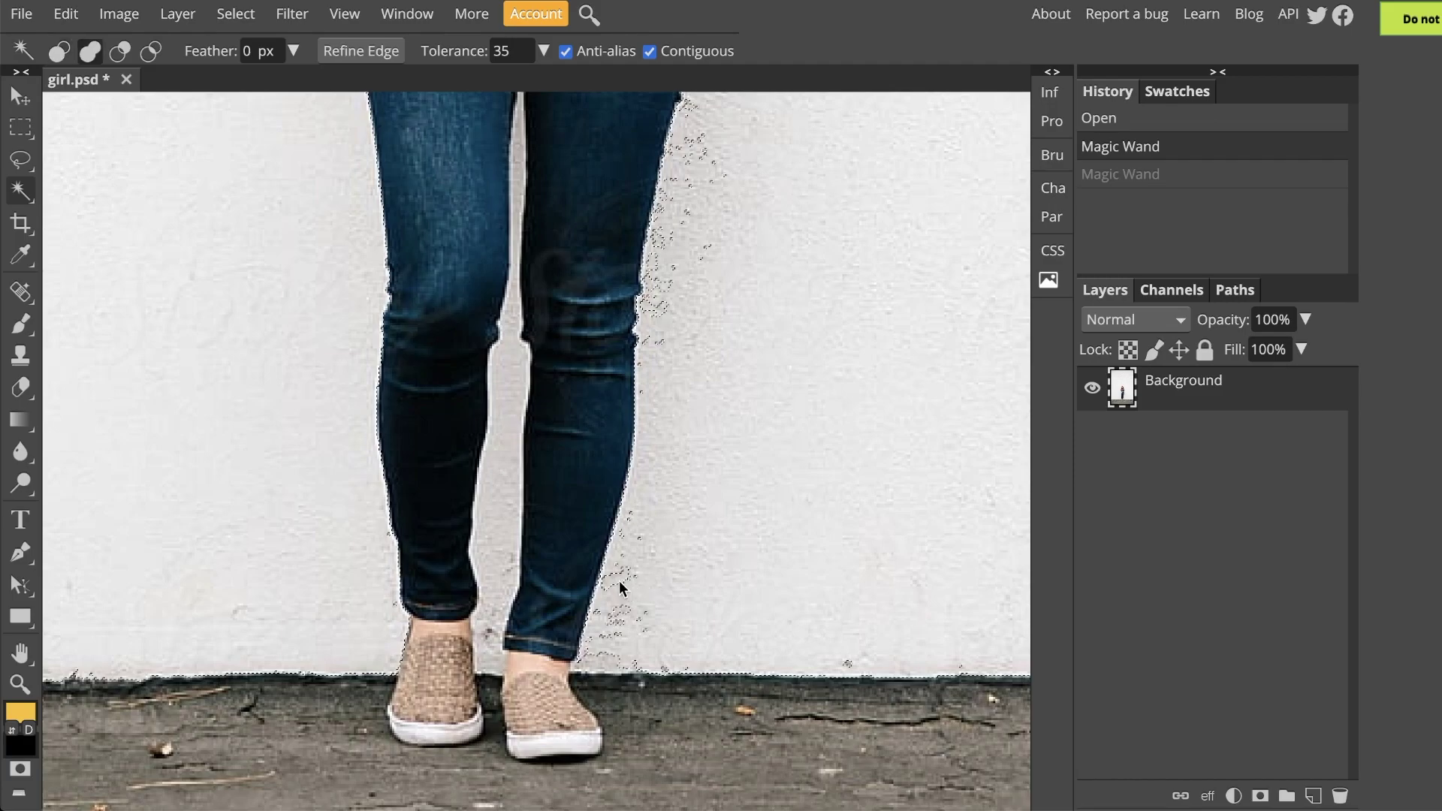
shift+click(619, 580)
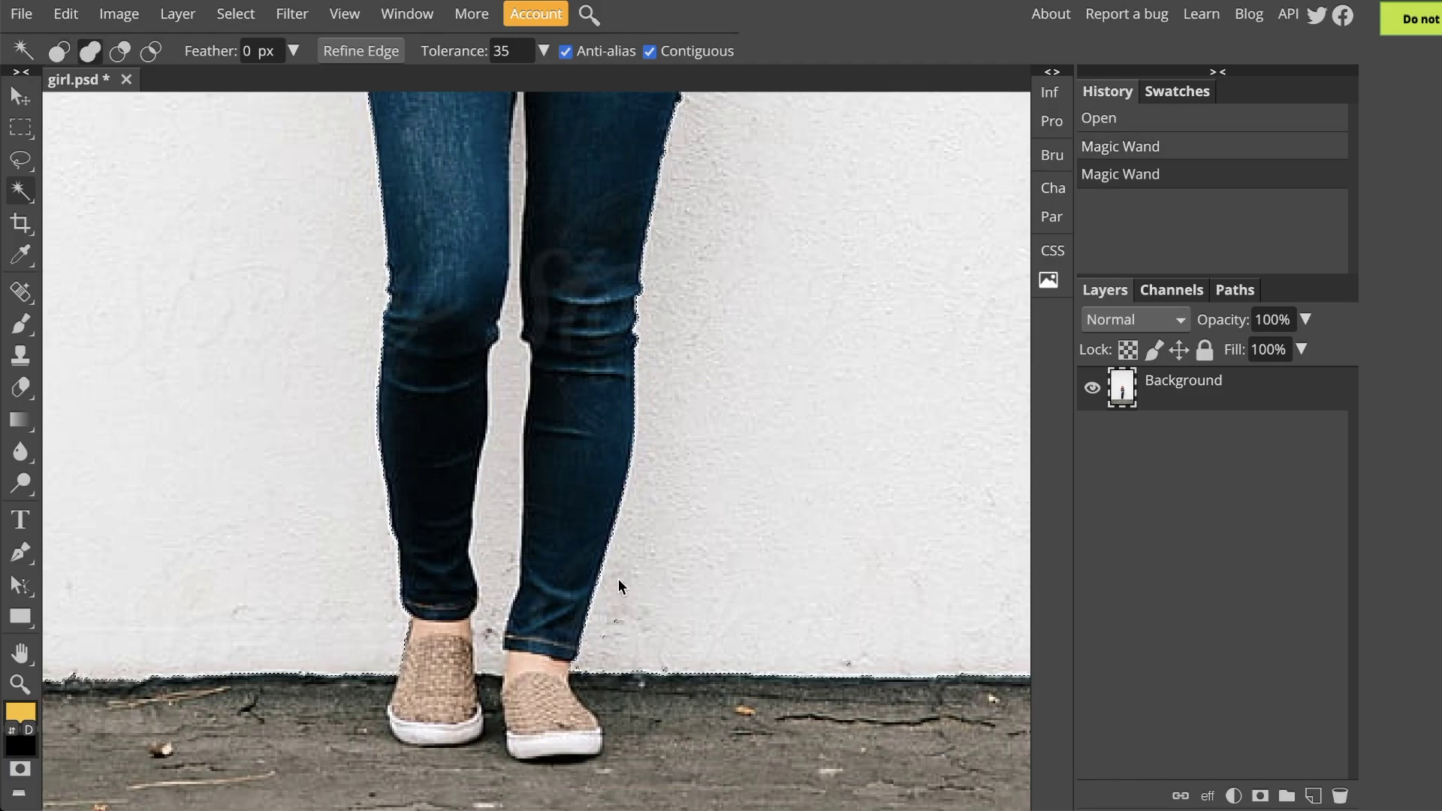
click(605, 637)
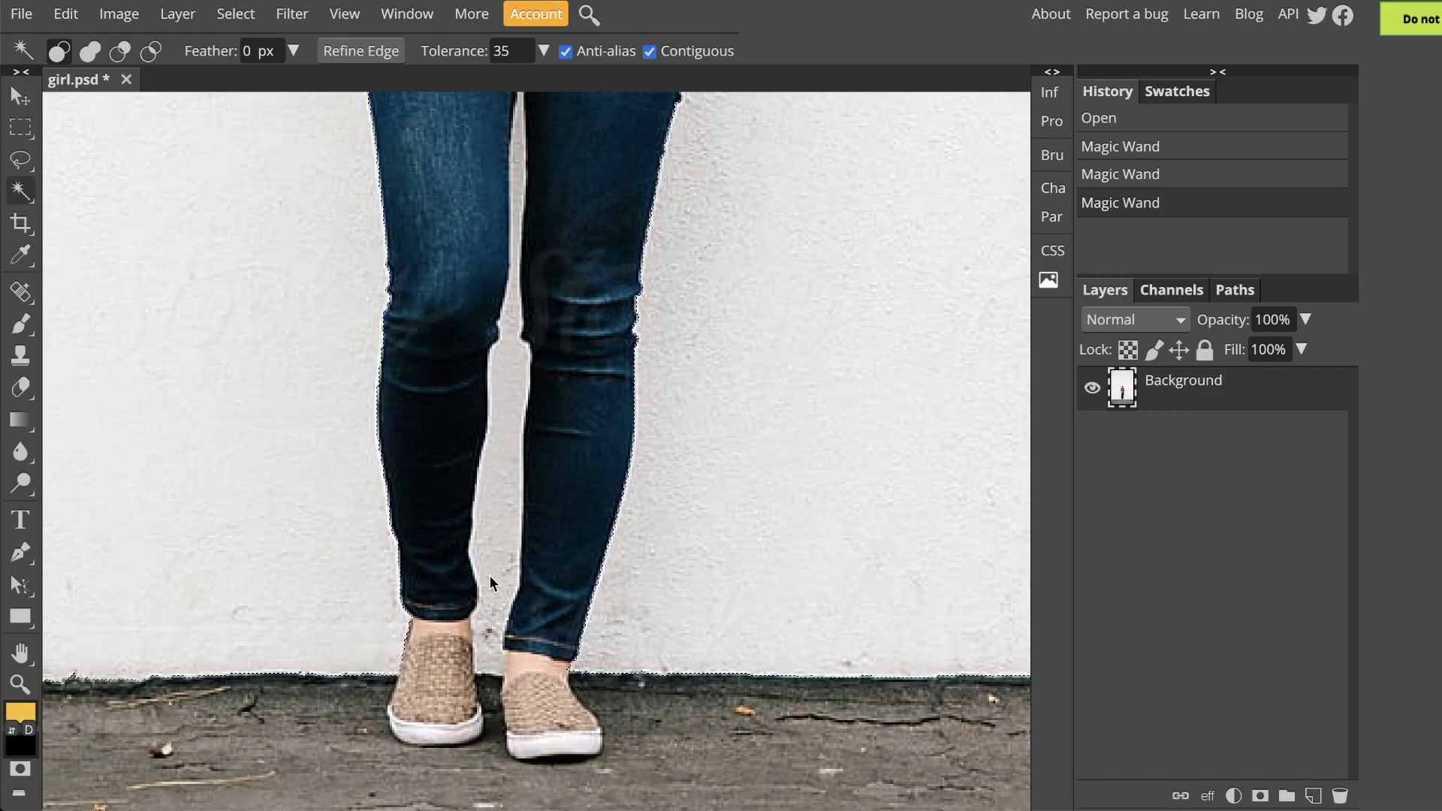
key(shift)
shift+click(494, 525)
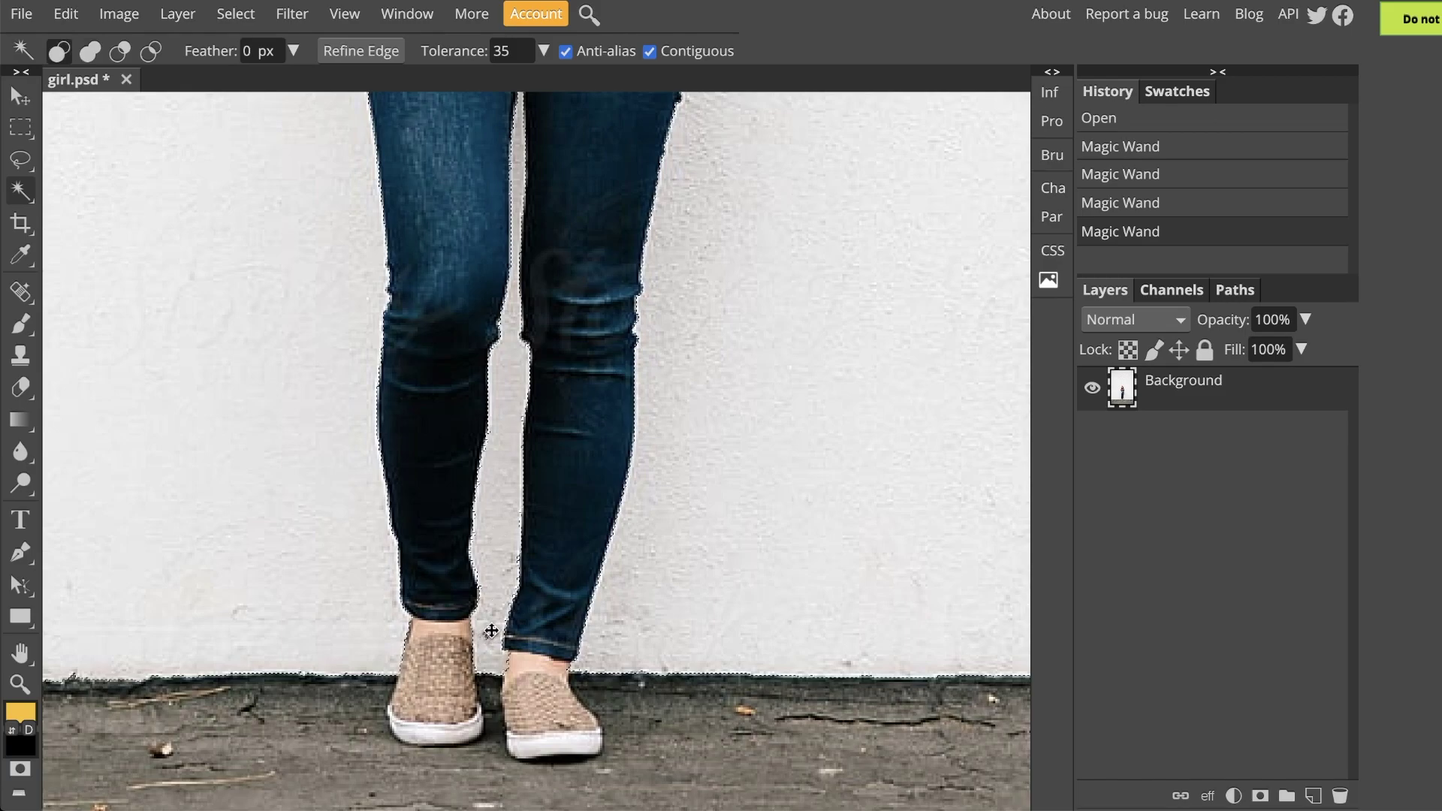
Examine the selection outline around the woman's hair, shirt, legs and shoes and across the wall for missed areas.
scroll(510, 469, up, 1)
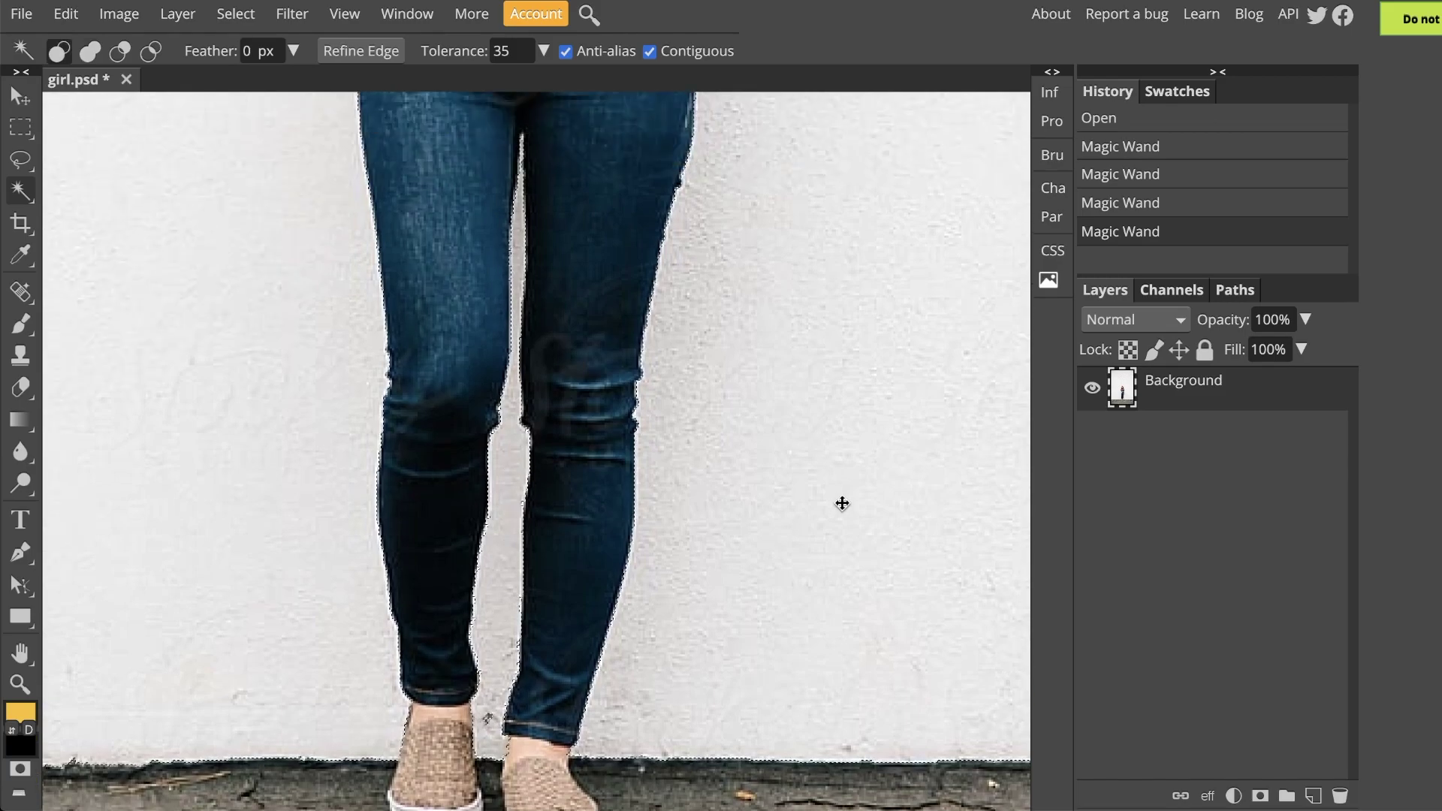
scroll(841, 502, up, 4)
scroll(842, 503, up, 4)
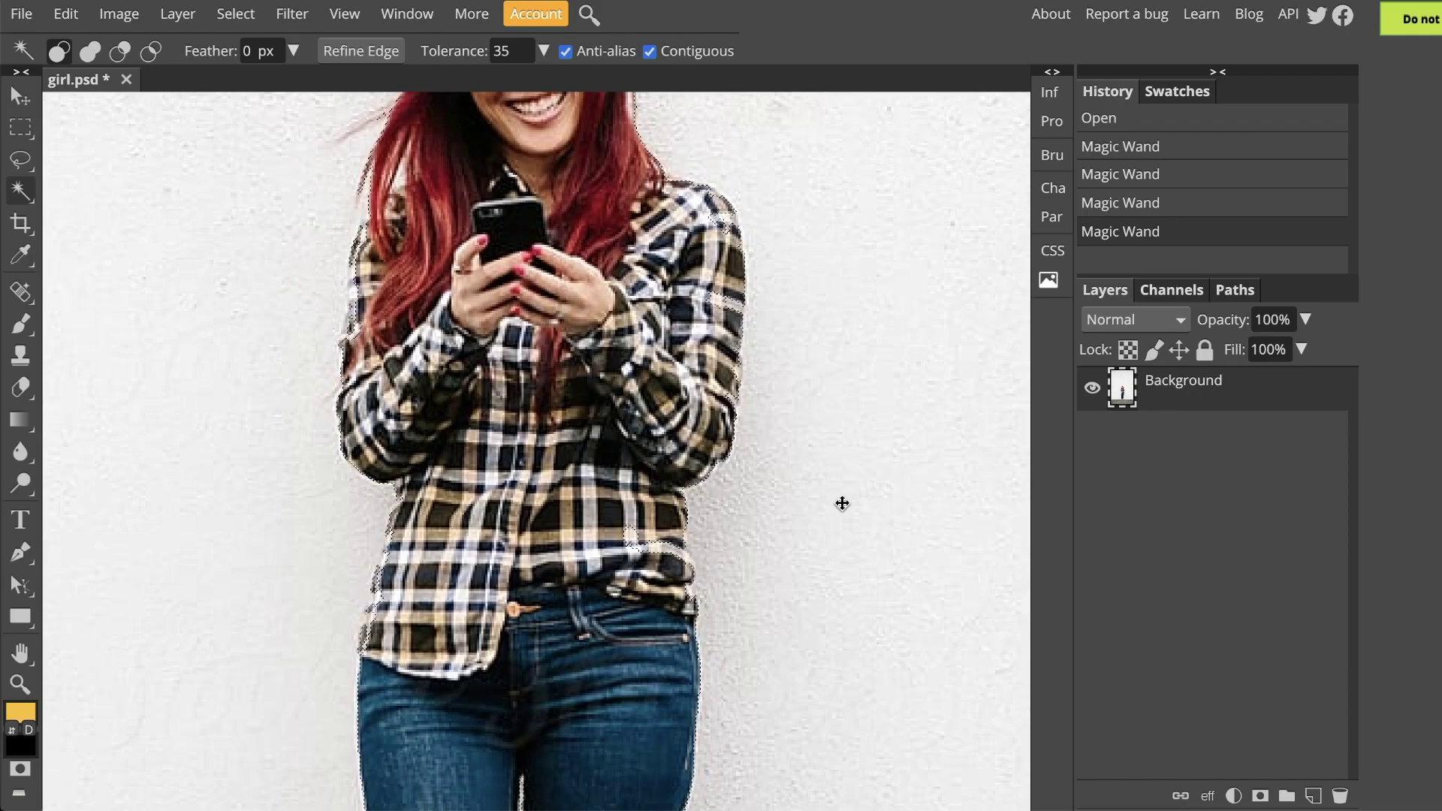
scroll(842, 503, down, 1)
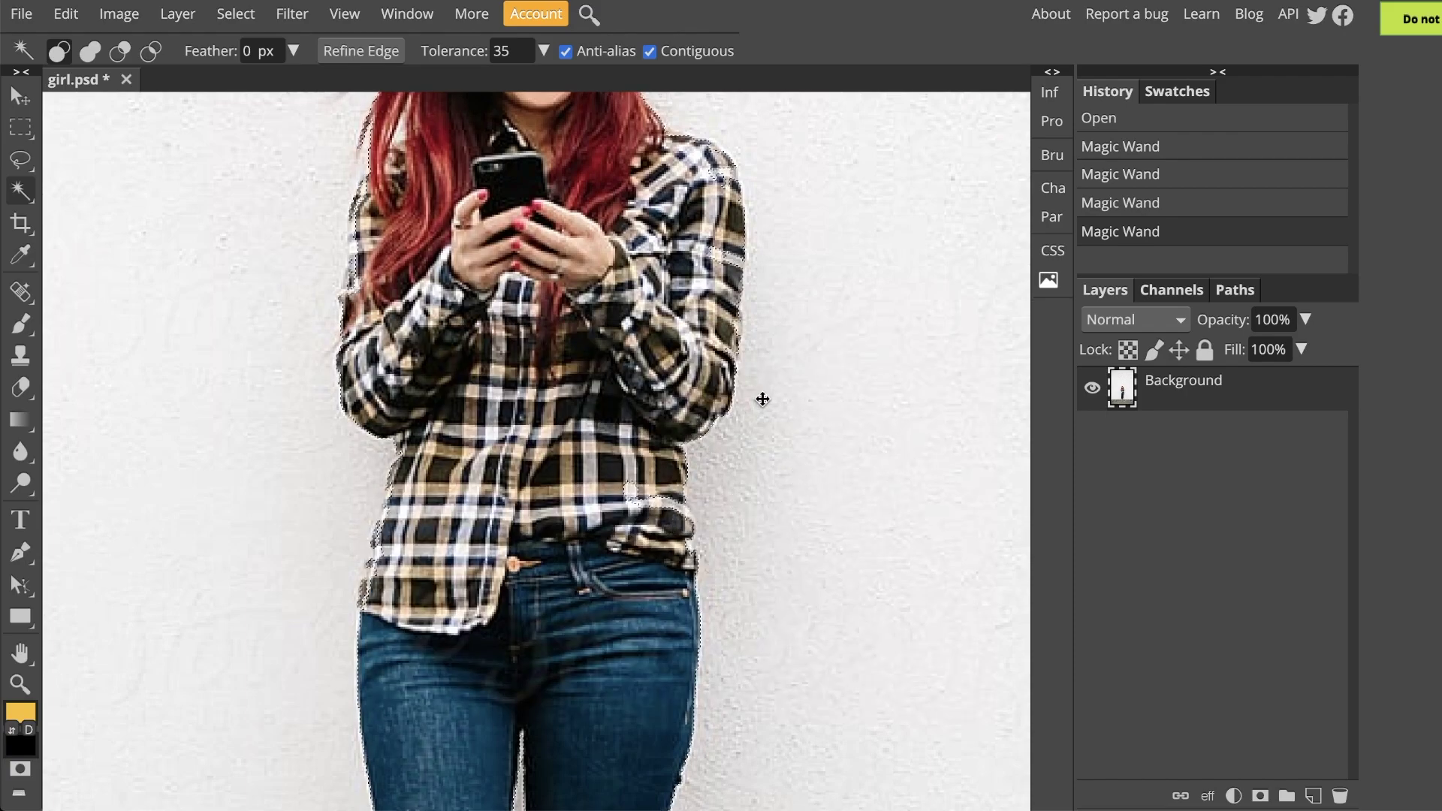
scroll(762, 399, up, 5)
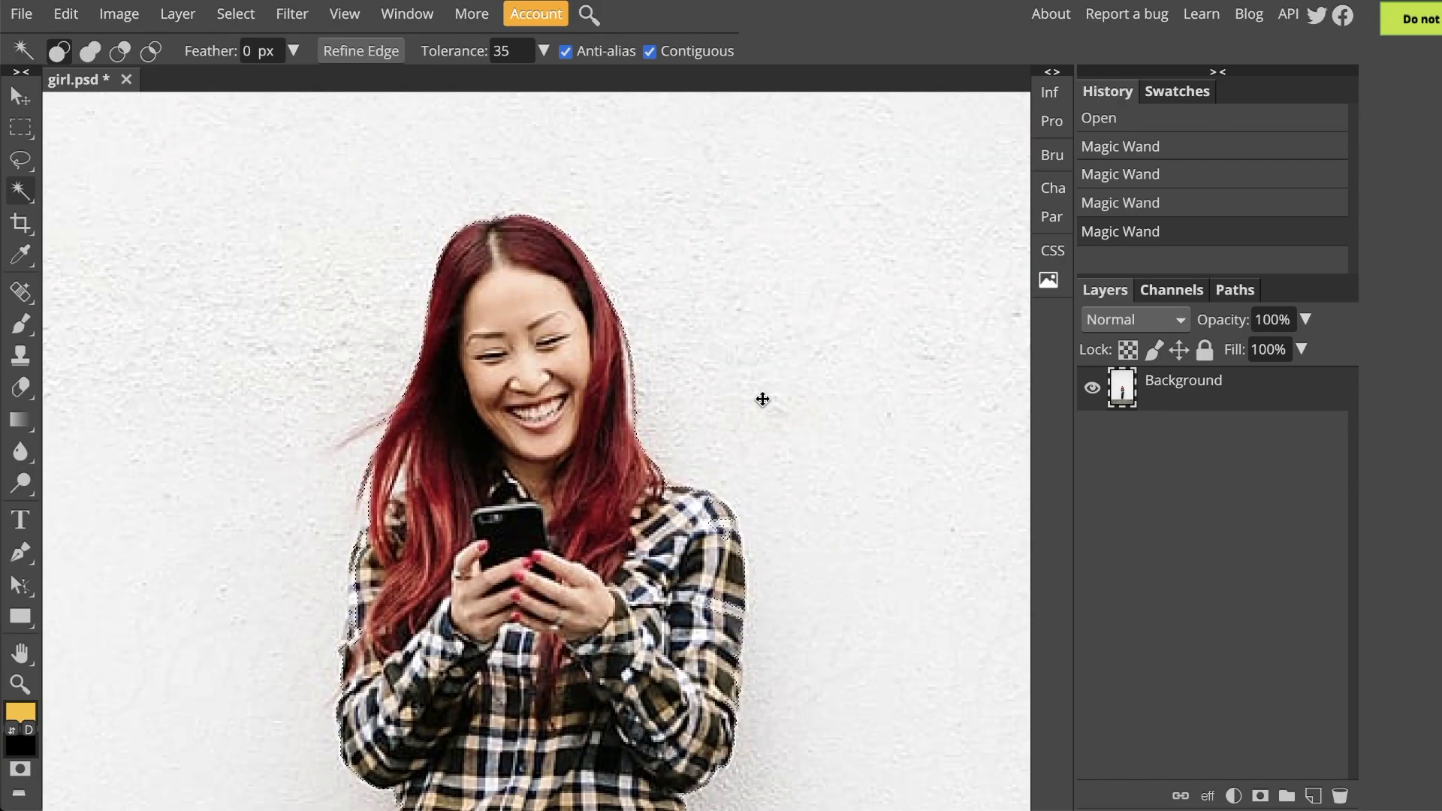
scroll(763, 399, down, 3)
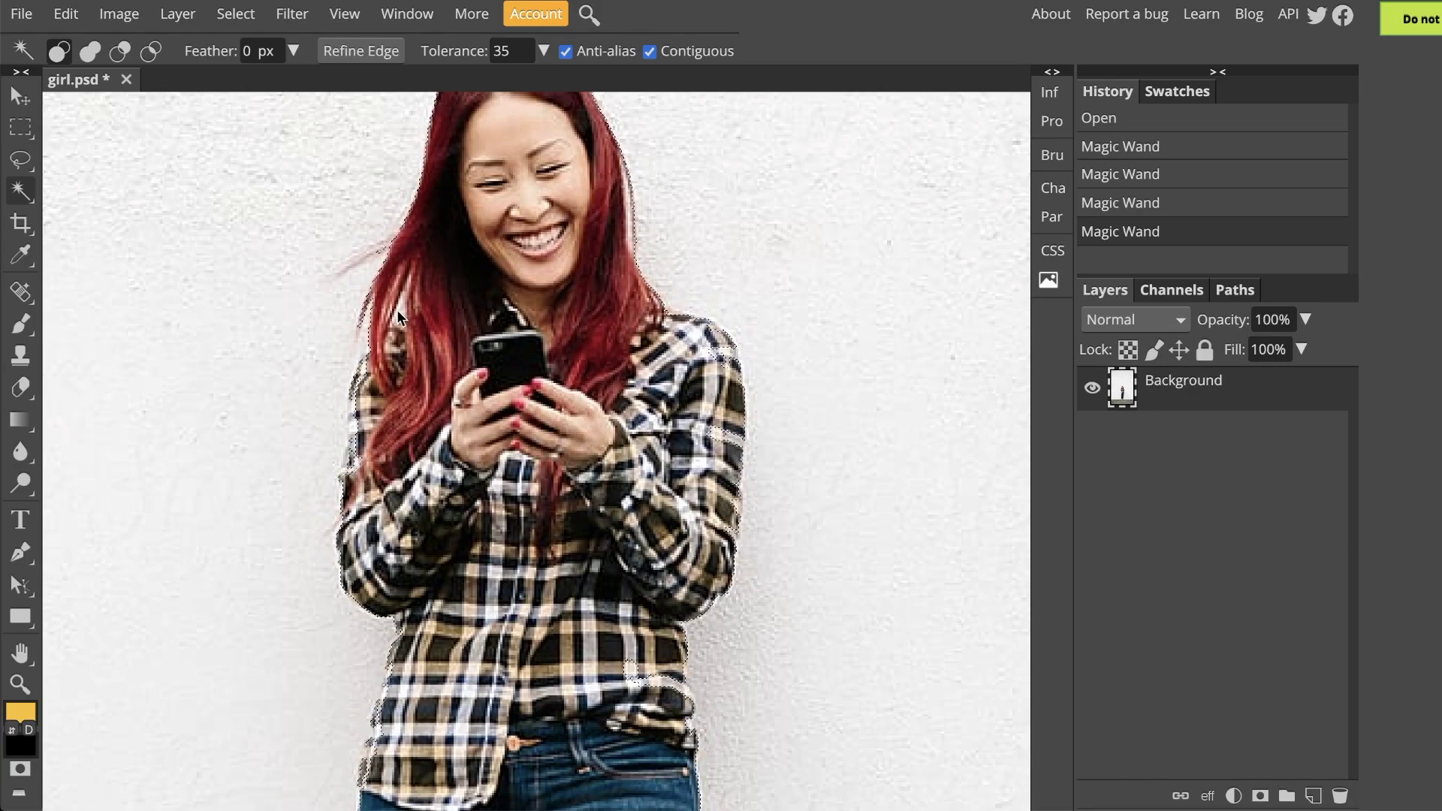
scroll(770, 371, up, 5)
scroll(770, 371, down, 10)
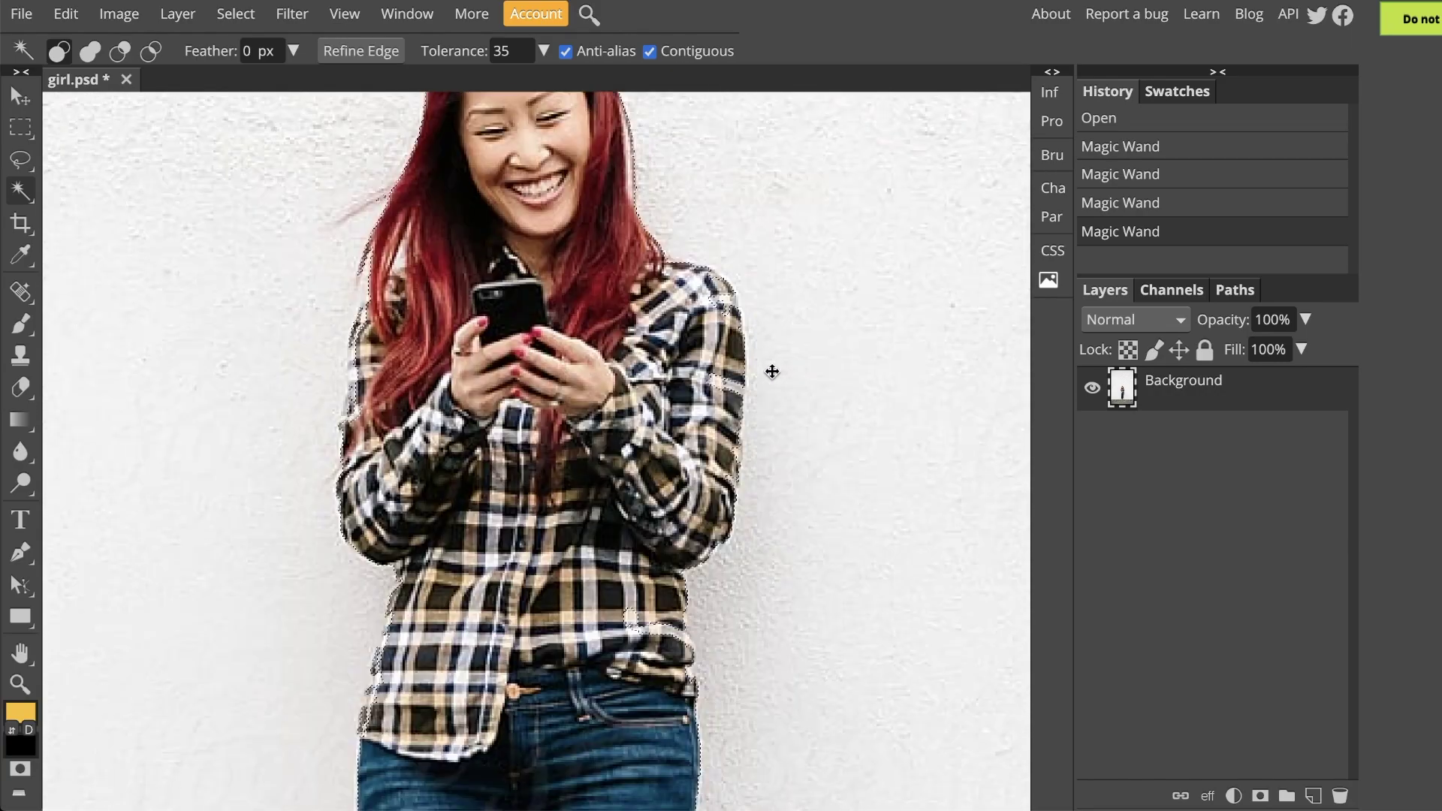
scroll(773, 371, down, 10)
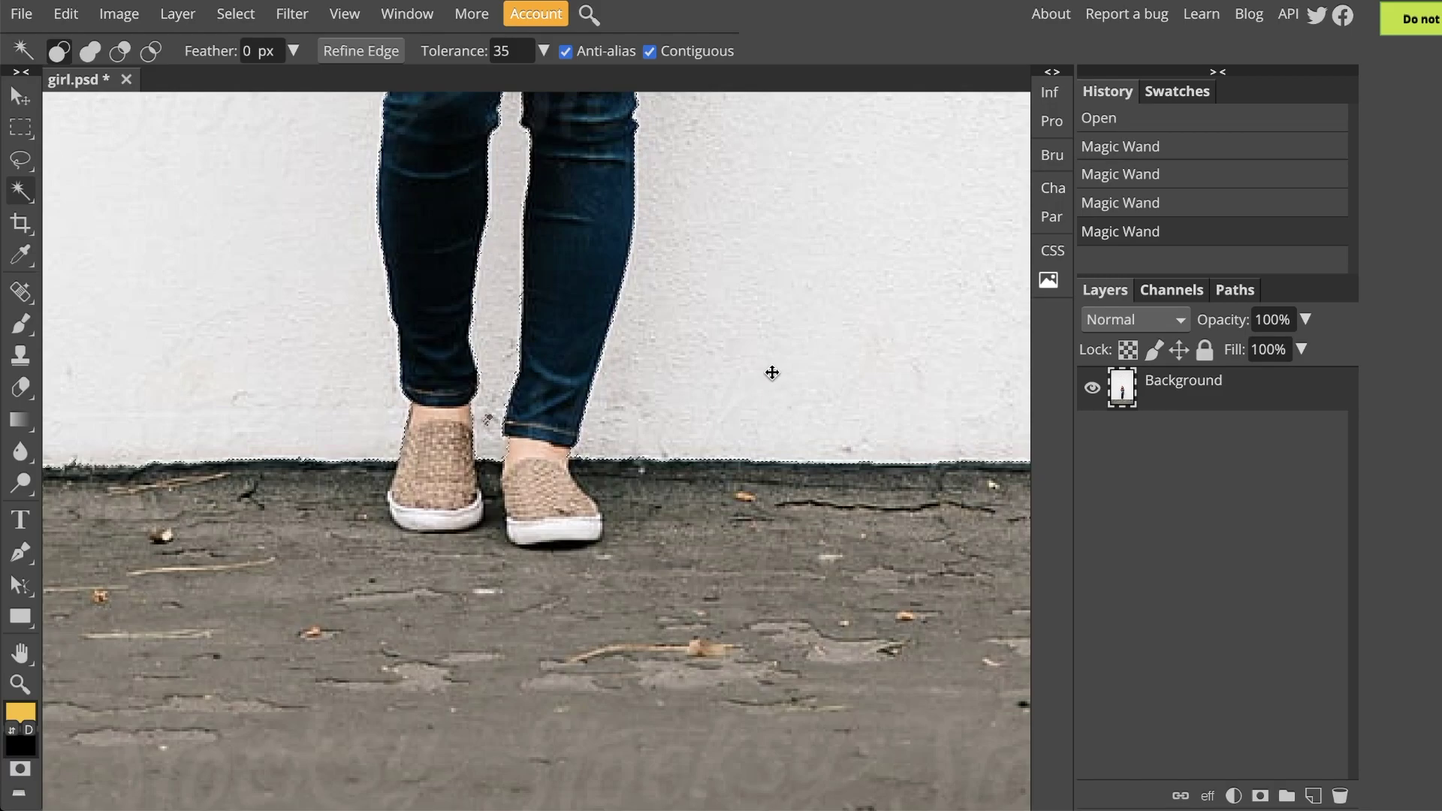
scroll(772, 373, down, 6)
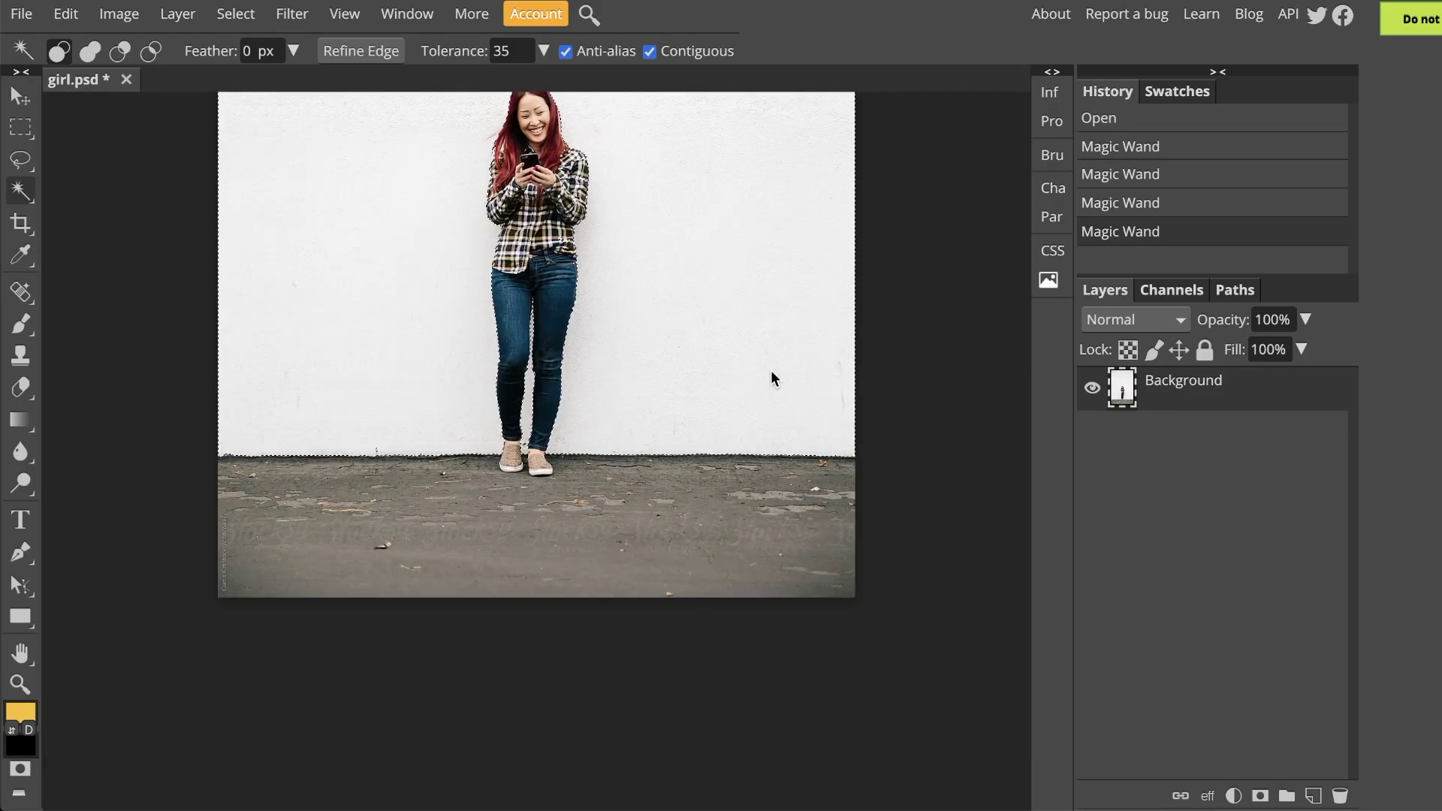
scroll(770, 387, up, 7)
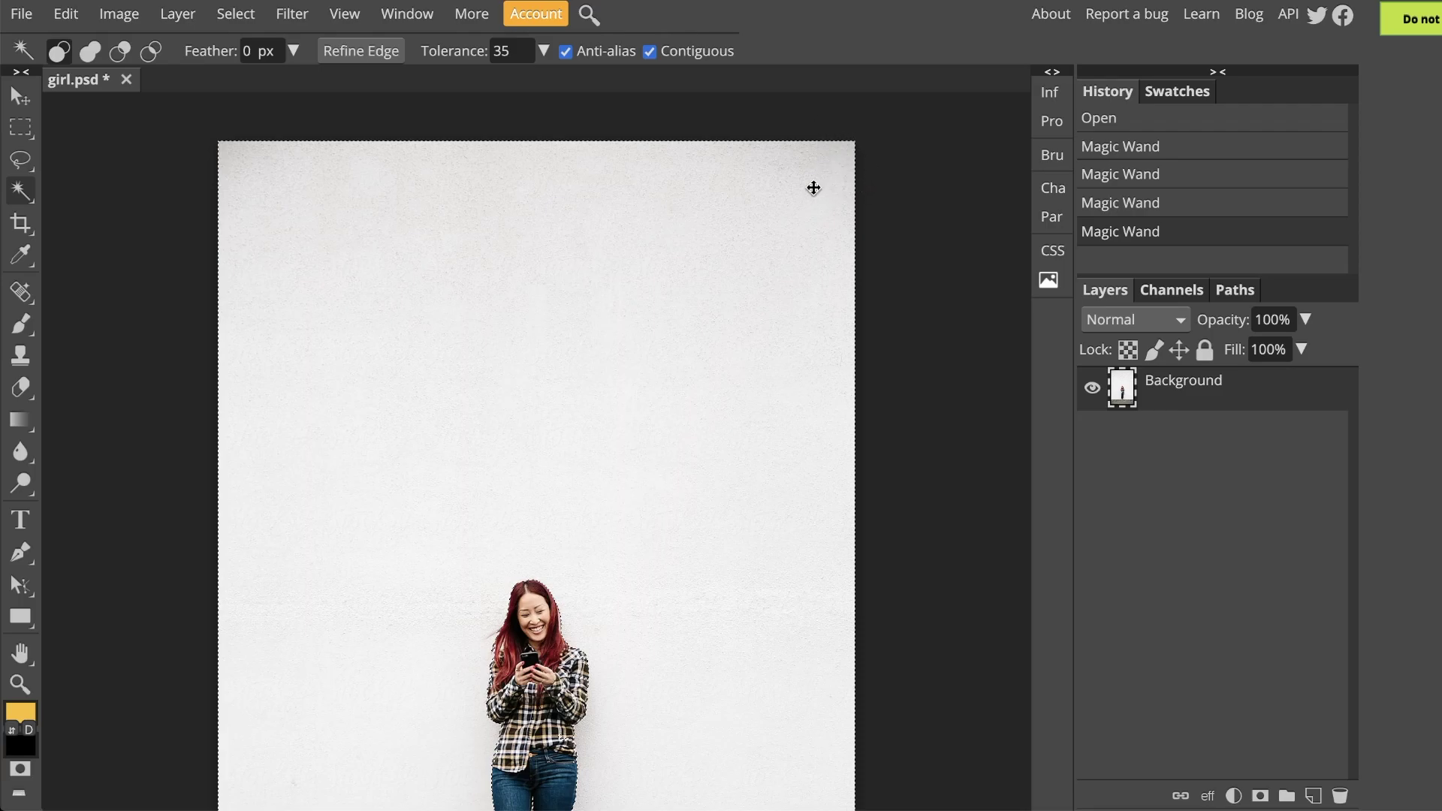
scroll(747, 383, down, 4)
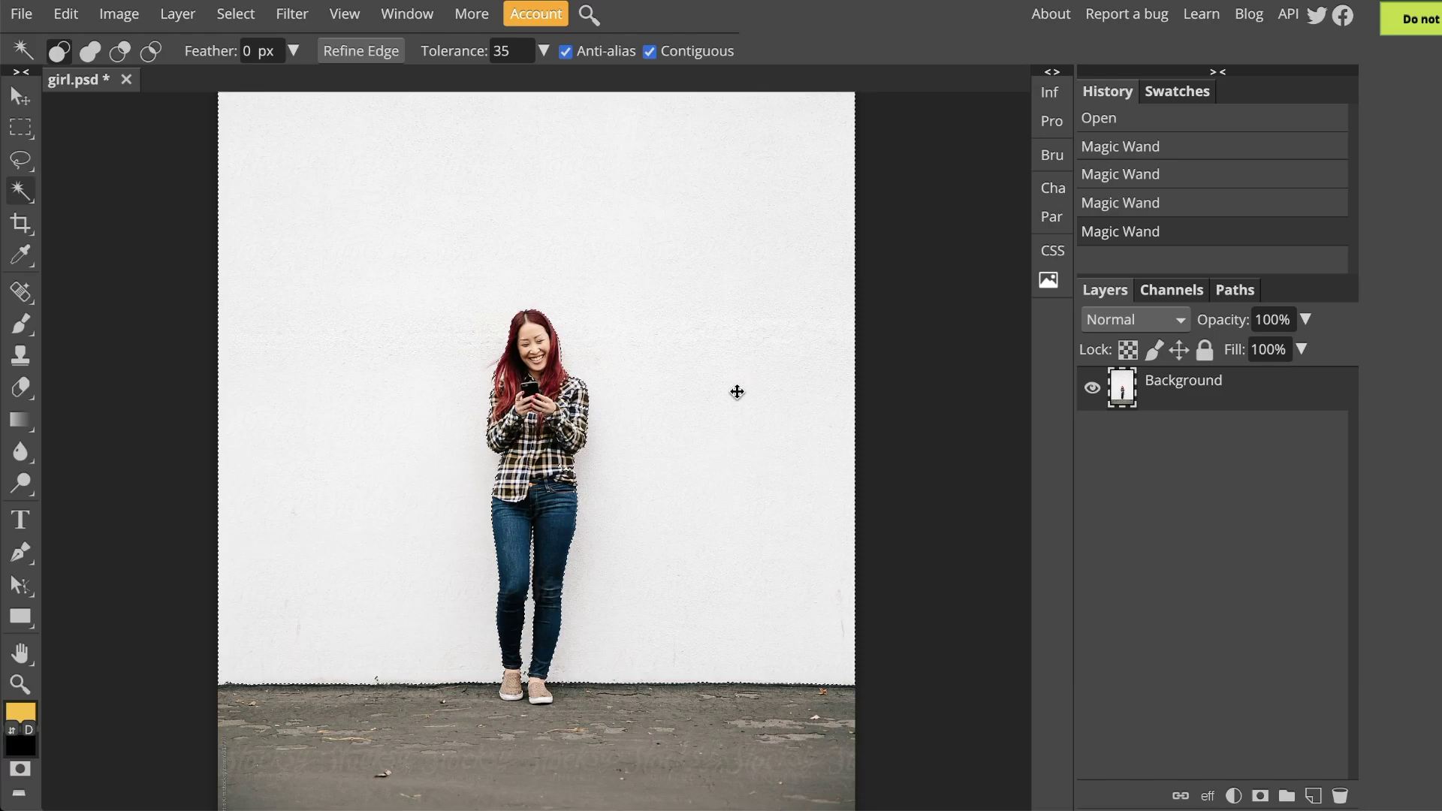
Add the missed strips along the outer edge of the woman's hair, beside her smiling face, to the wall selection with the Lasso tool.
scroll(736, 391, up, 5)
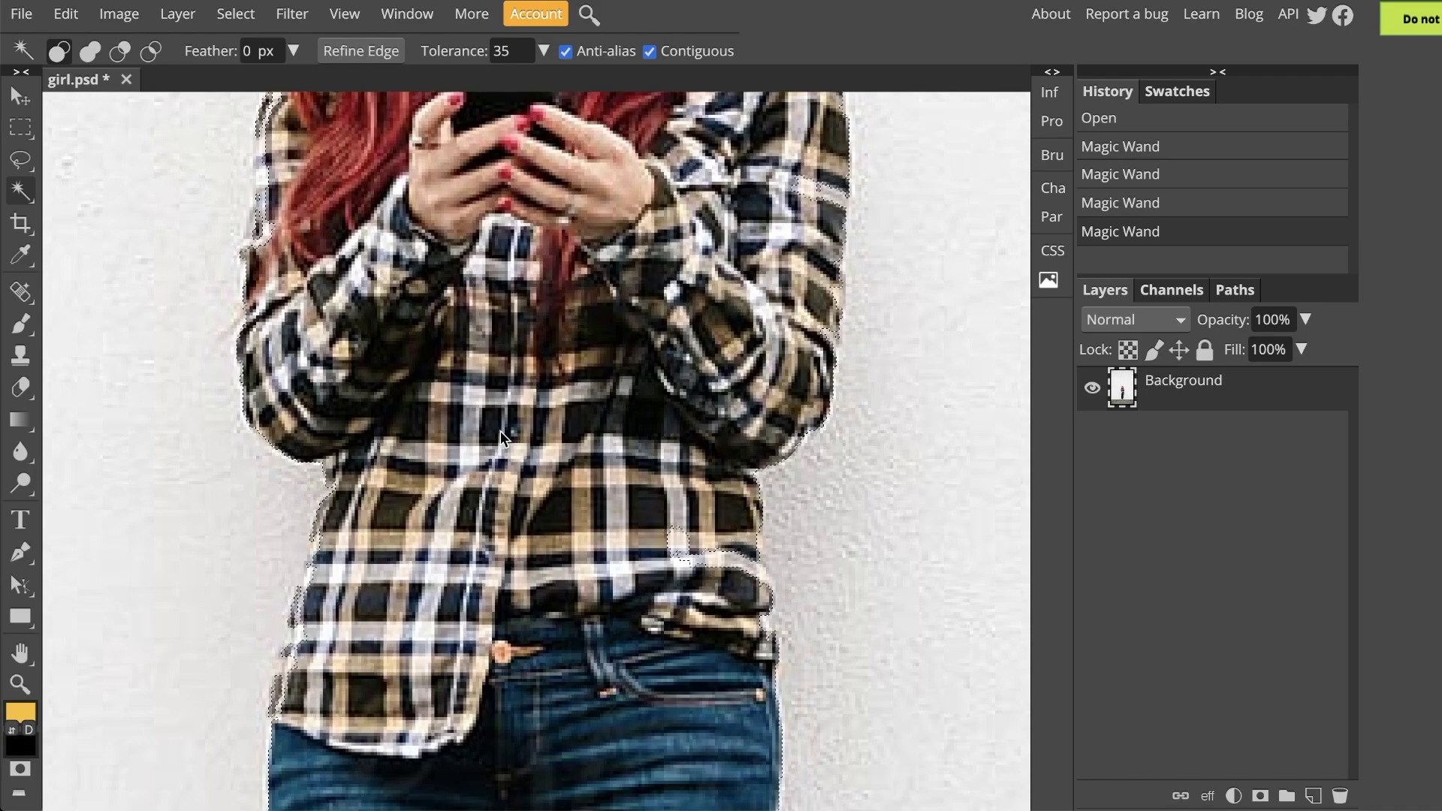
click(20, 159)
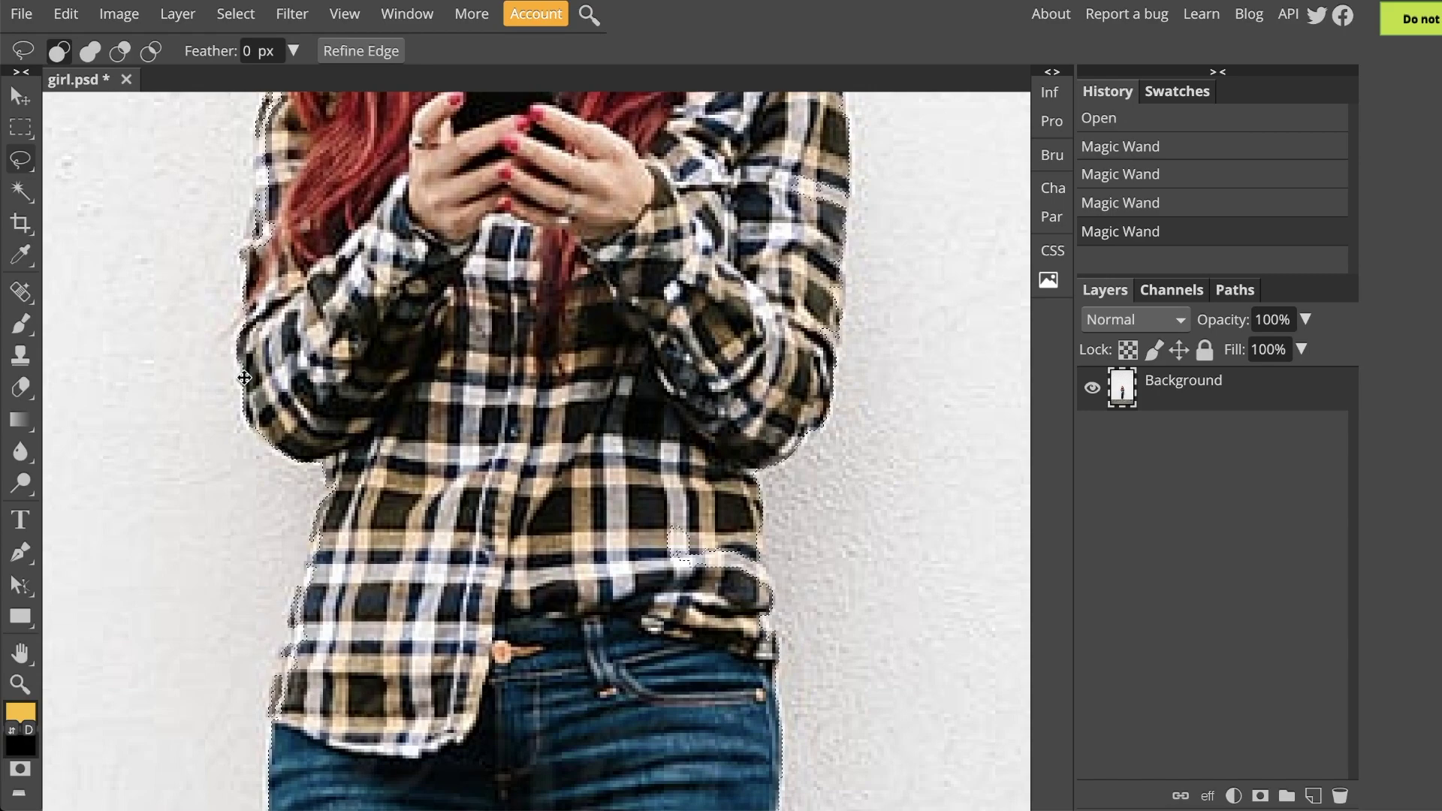
drag(450, 181, 415, 540)
drag(450, 226, 449, 503)
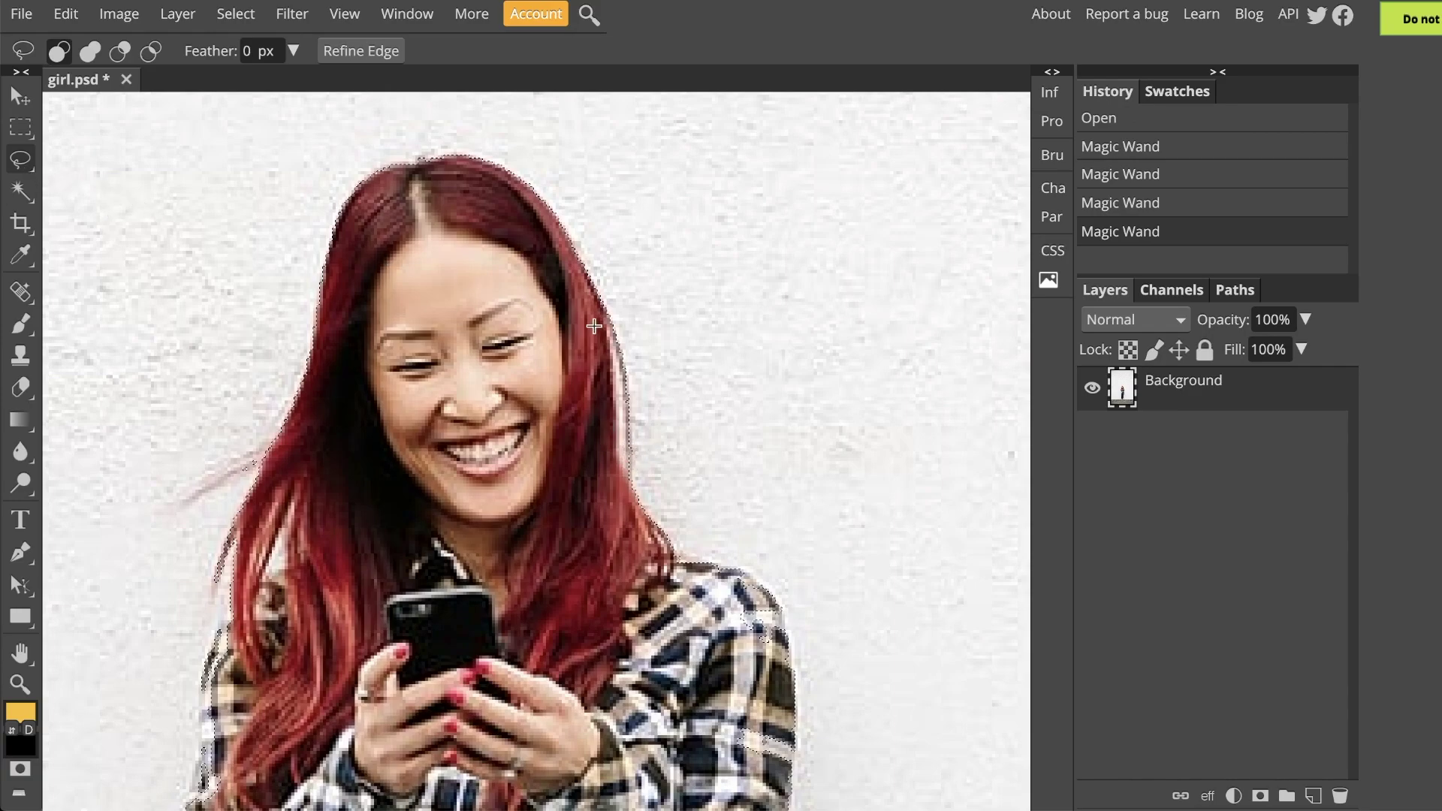
key(shift)
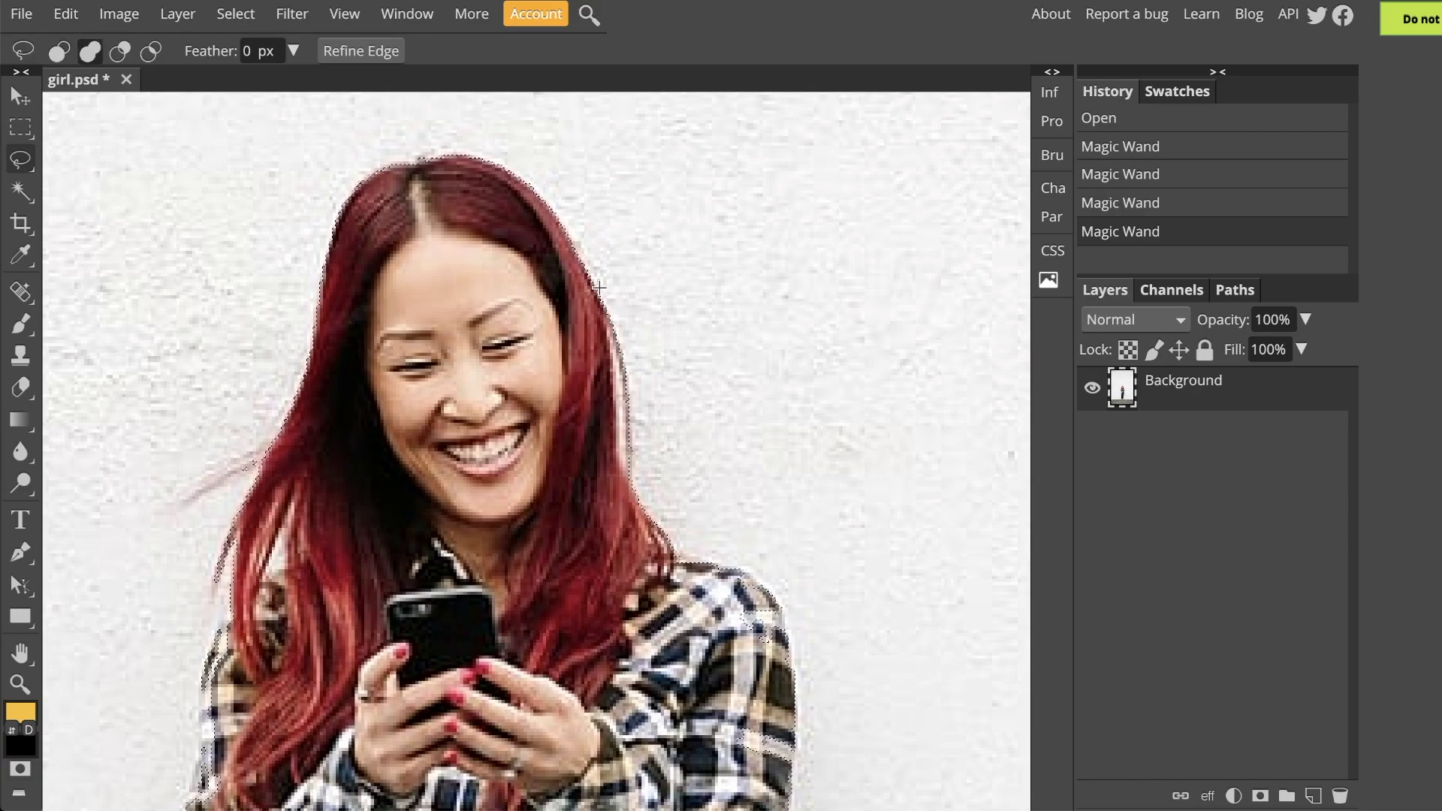
drag(604, 317, 617, 388)
mouse_move(636, 487)
mouse_down()
mouse_move(672, 454)
mouse_move(687, 296)
mouse_move(653, 271)
mouse_move(604, 295)
mouse_up()
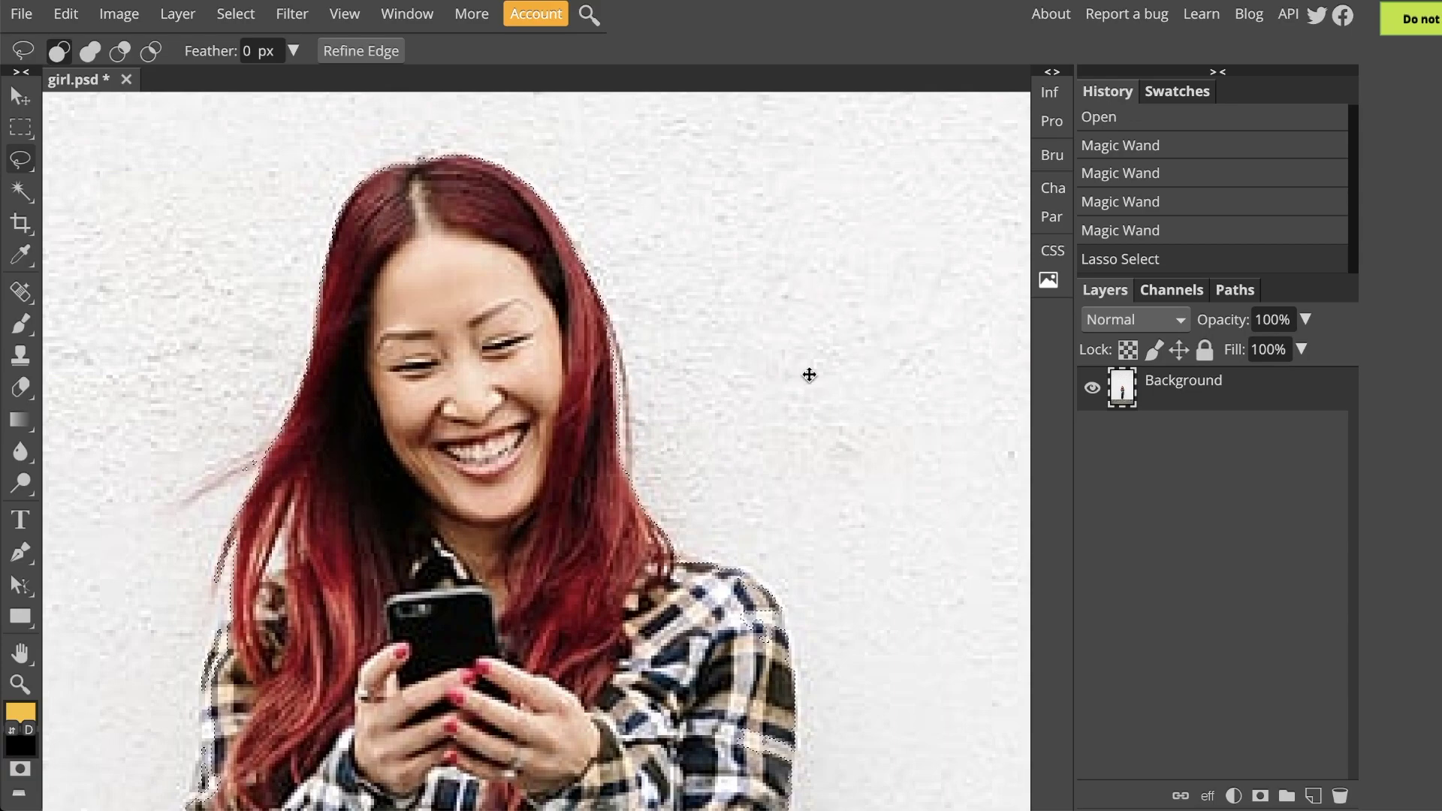
key(shift)
mouse_move(607, 322)
mouse_down()
mouse_move(618, 426)
mouse_move(640, 421)
mouse_move(610, 319)
mouse_up()
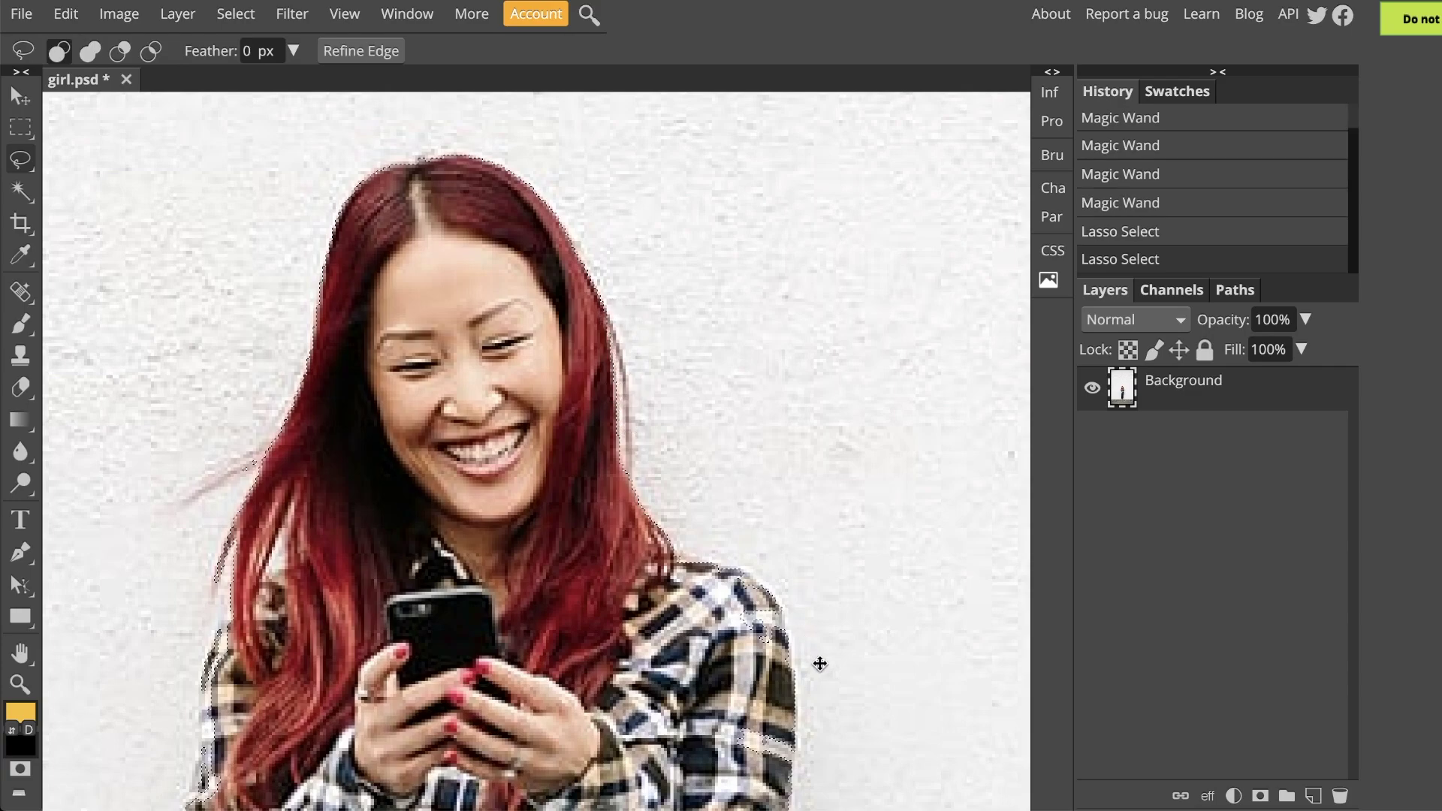
Refine the selection around the plaid shirt's shoulder with the Lasso, subtracting along the shoulder and sleeve and adding a small strip above the shoulder.
scroll(821, 664, down, 5)
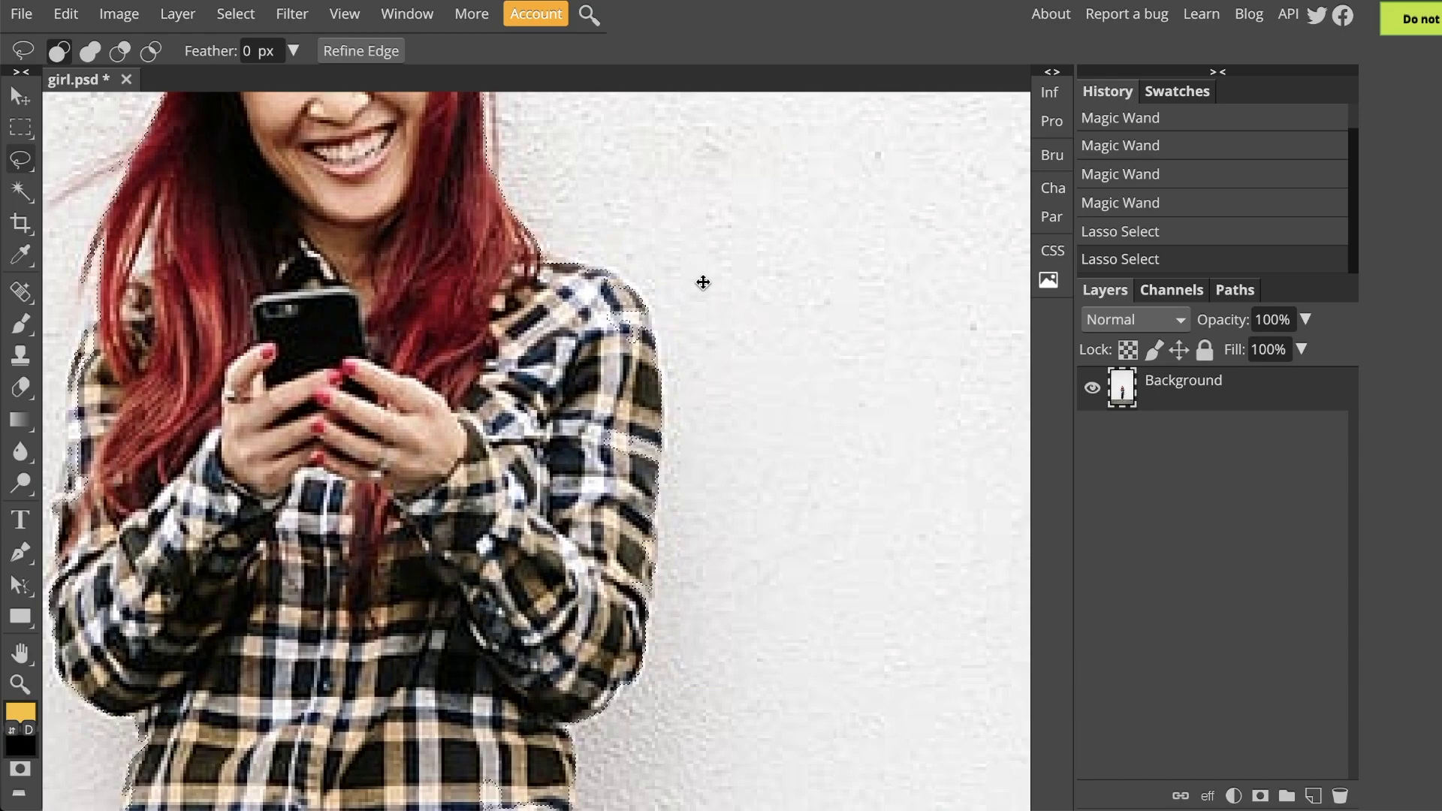
key(alt)
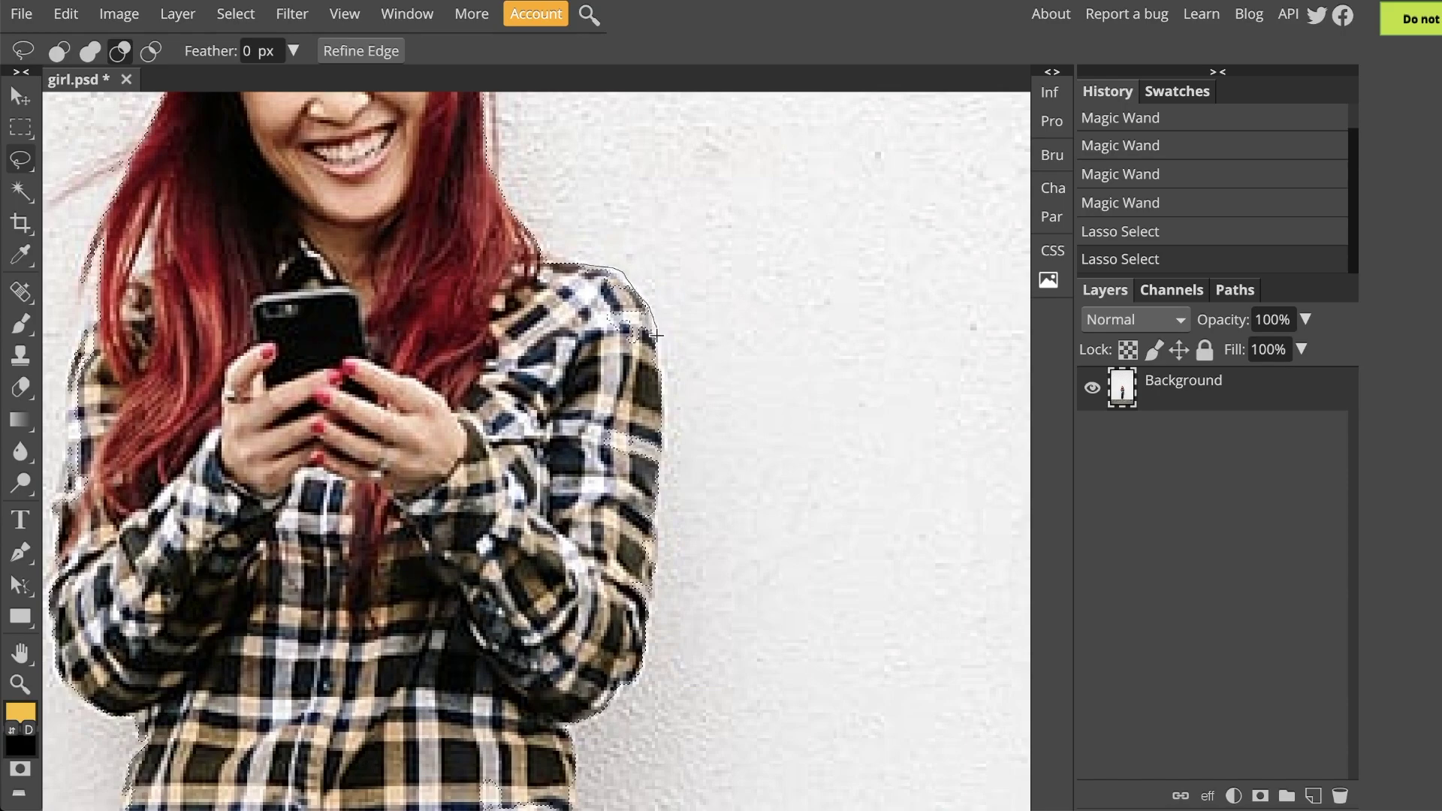
mouse_move(664, 416)
mouse_down()
mouse_move(655, 472)
mouse_move(606, 483)
mouse_move(553, 429)
mouse_move(568, 268)
mouse_up()
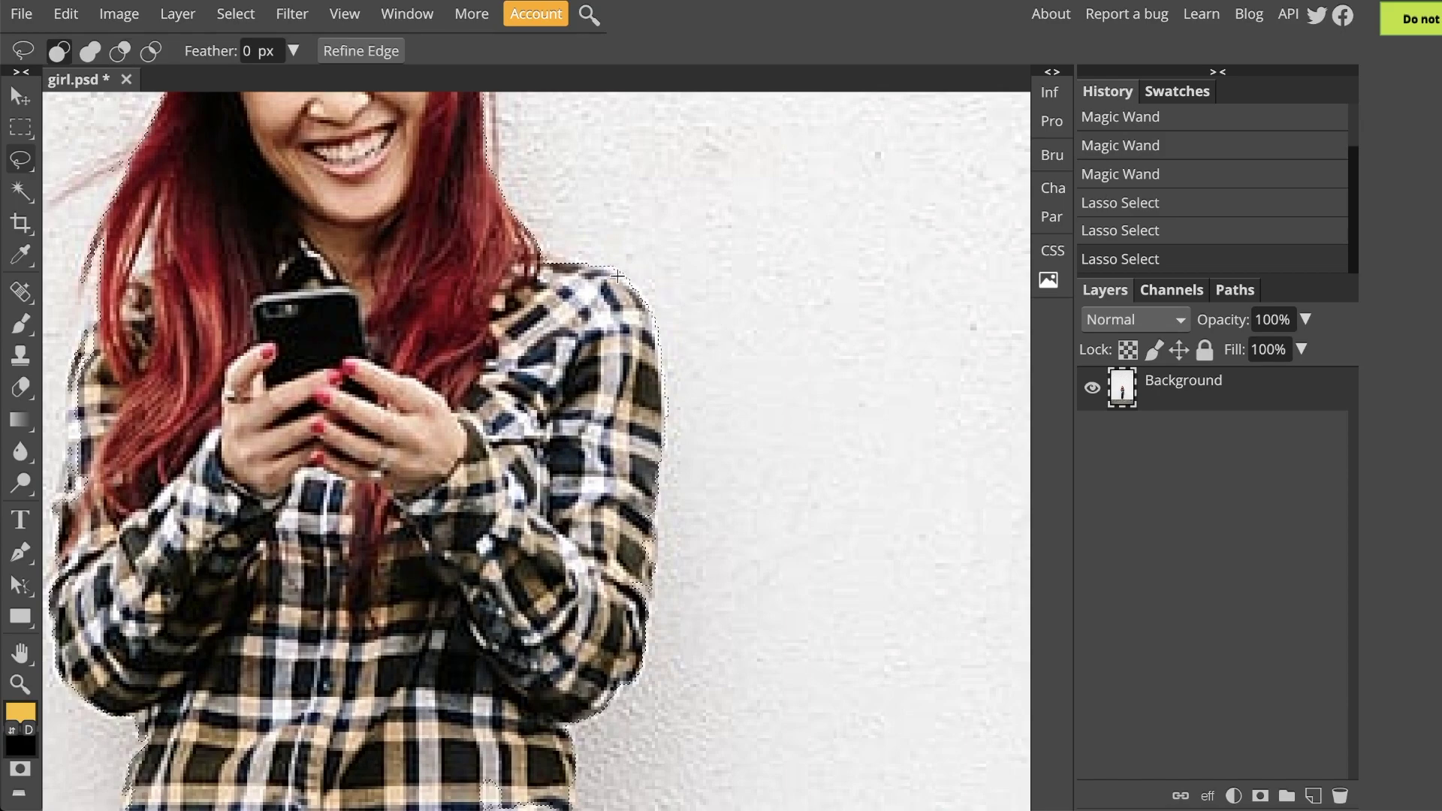
key(shift)
drag(582, 257, 600, 257)
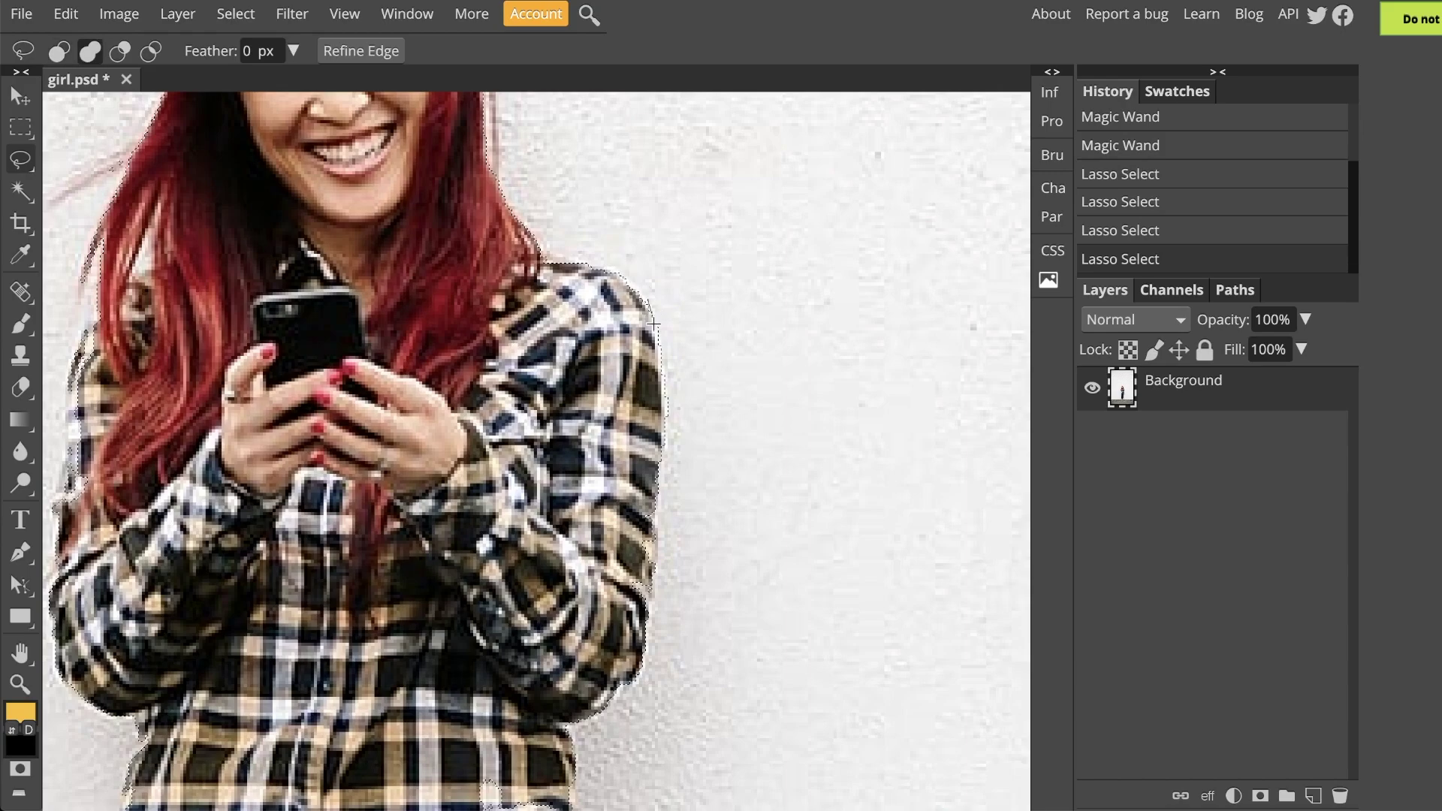
Refine the wall selection along the sleeve on the shirt's tucked side with the Lasso, adding a strip by the upper arm and subtracting down to the elbow.
mouse_move(659, 378)
mouse_down()
mouse_move(677, 440)
mouse_move(678, 371)
mouse_move(665, 311)
mouse_up()
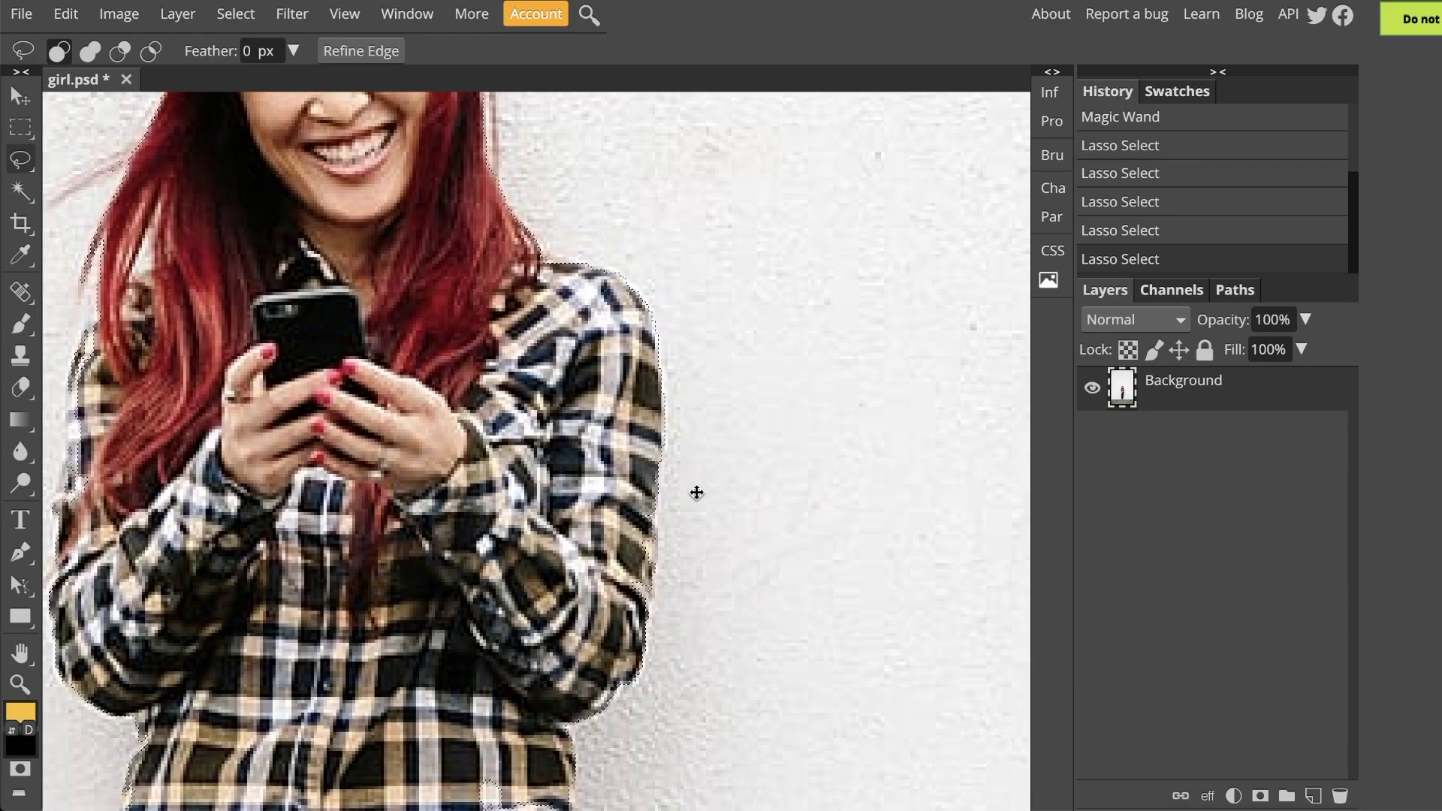
scroll(683, 499, down, 3)
scroll(712, 499, down, 2)
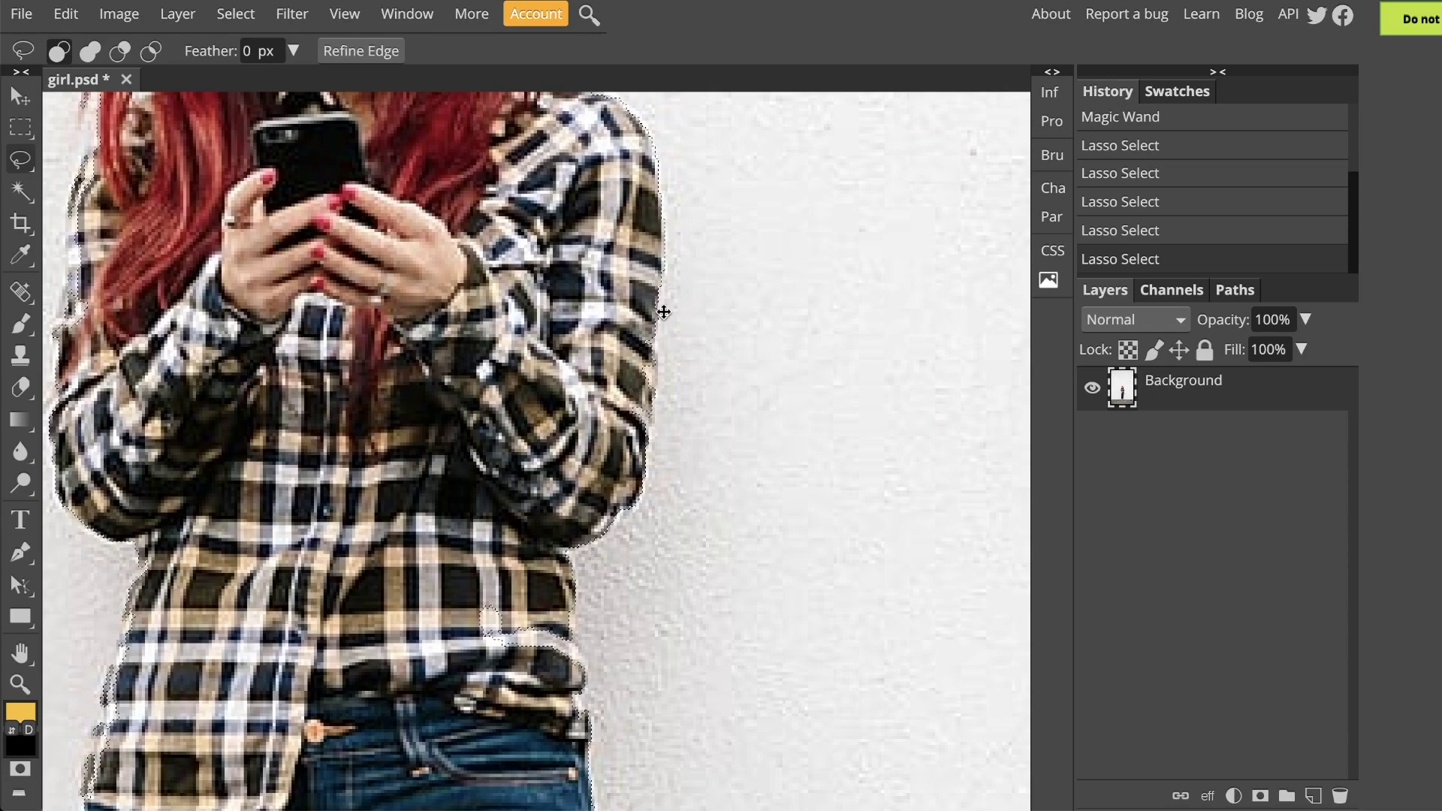
key(alt)
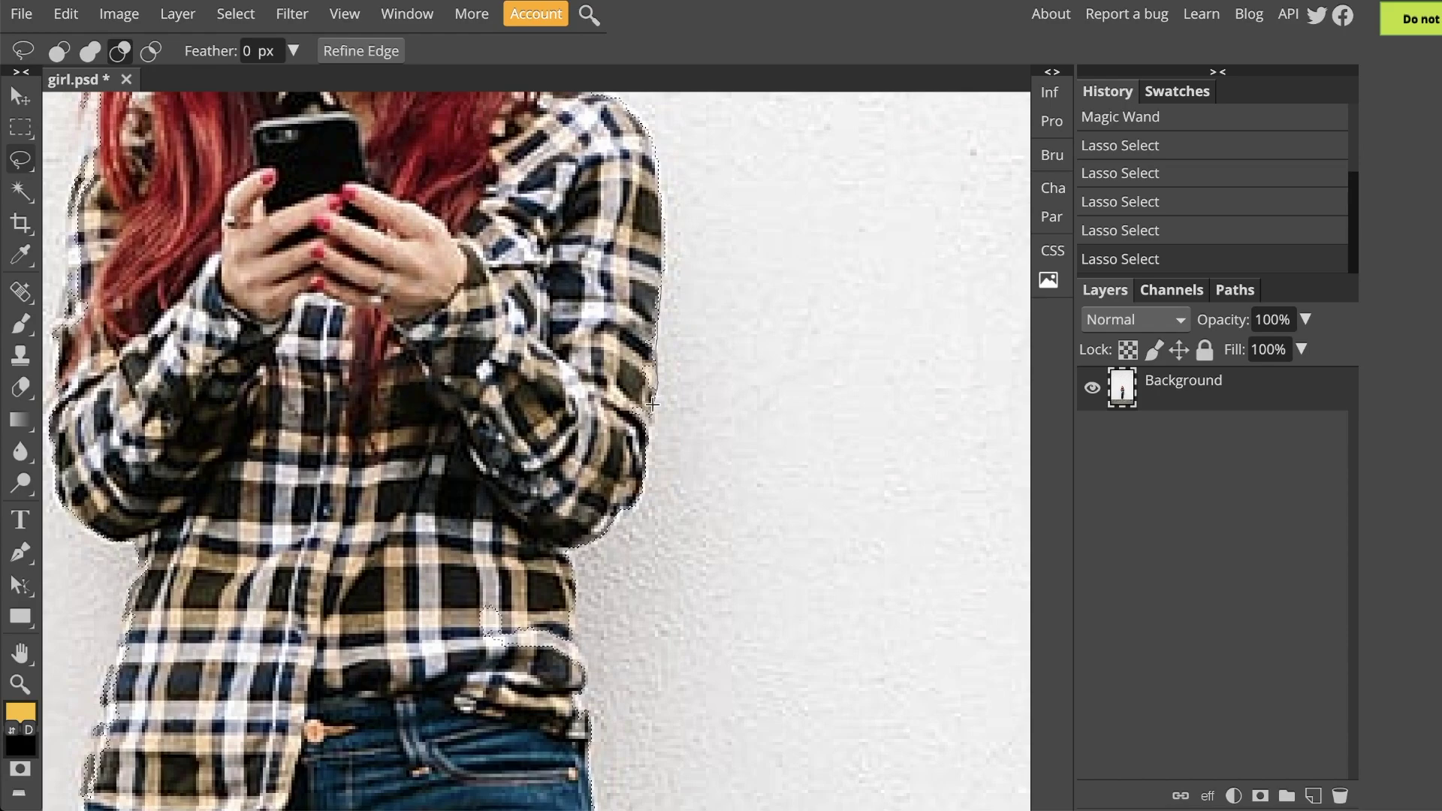
mouse_move(647, 456)
mouse_down()
mouse_move(630, 457)
mouse_move(616, 402)
mouse_move(632, 283)
mouse_move(651, 272)
mouse_up()
key(alt)
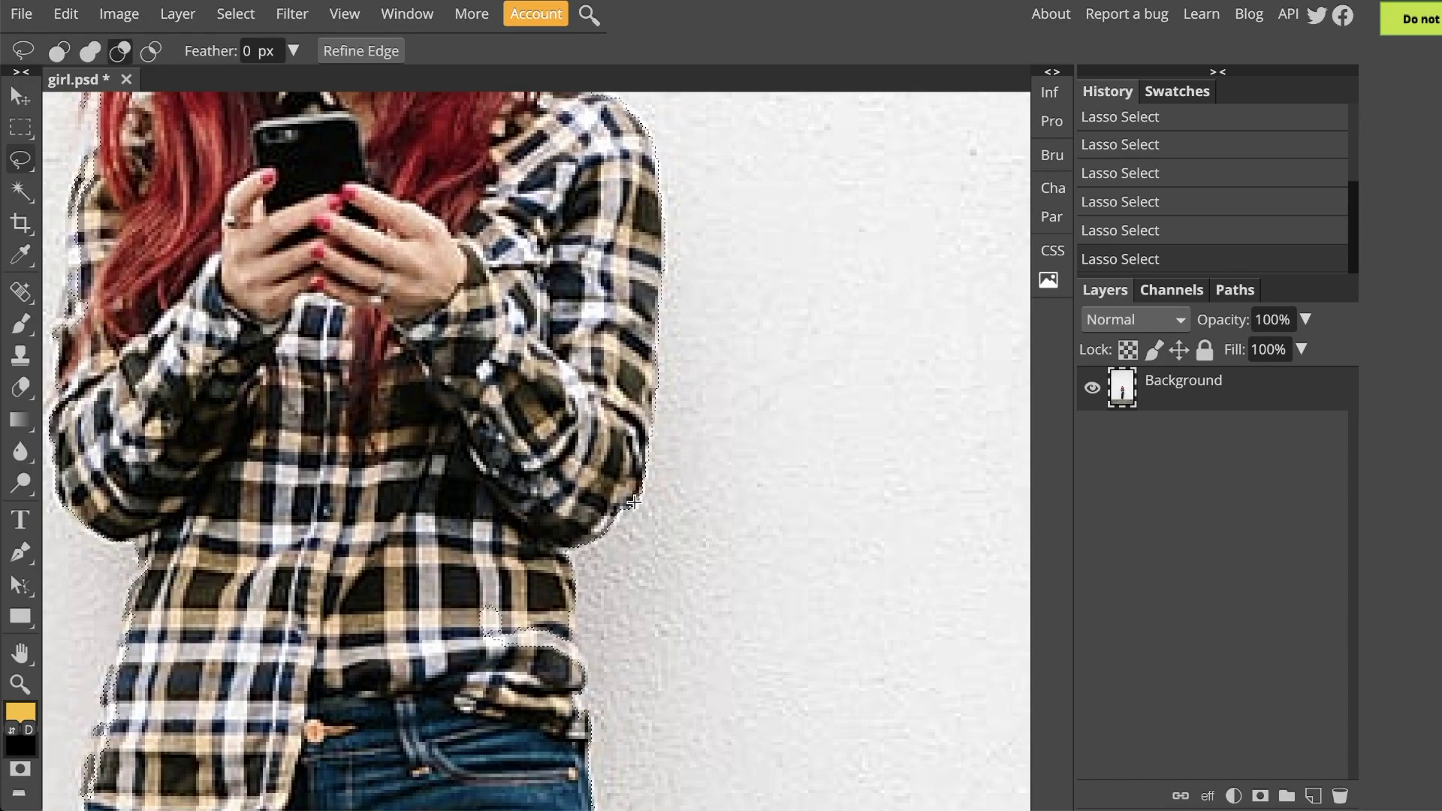
mouse_move(595, 529)
mouse_down()
mouse_move(633, 490)
mouse_move(624, 539)
mouse_up()
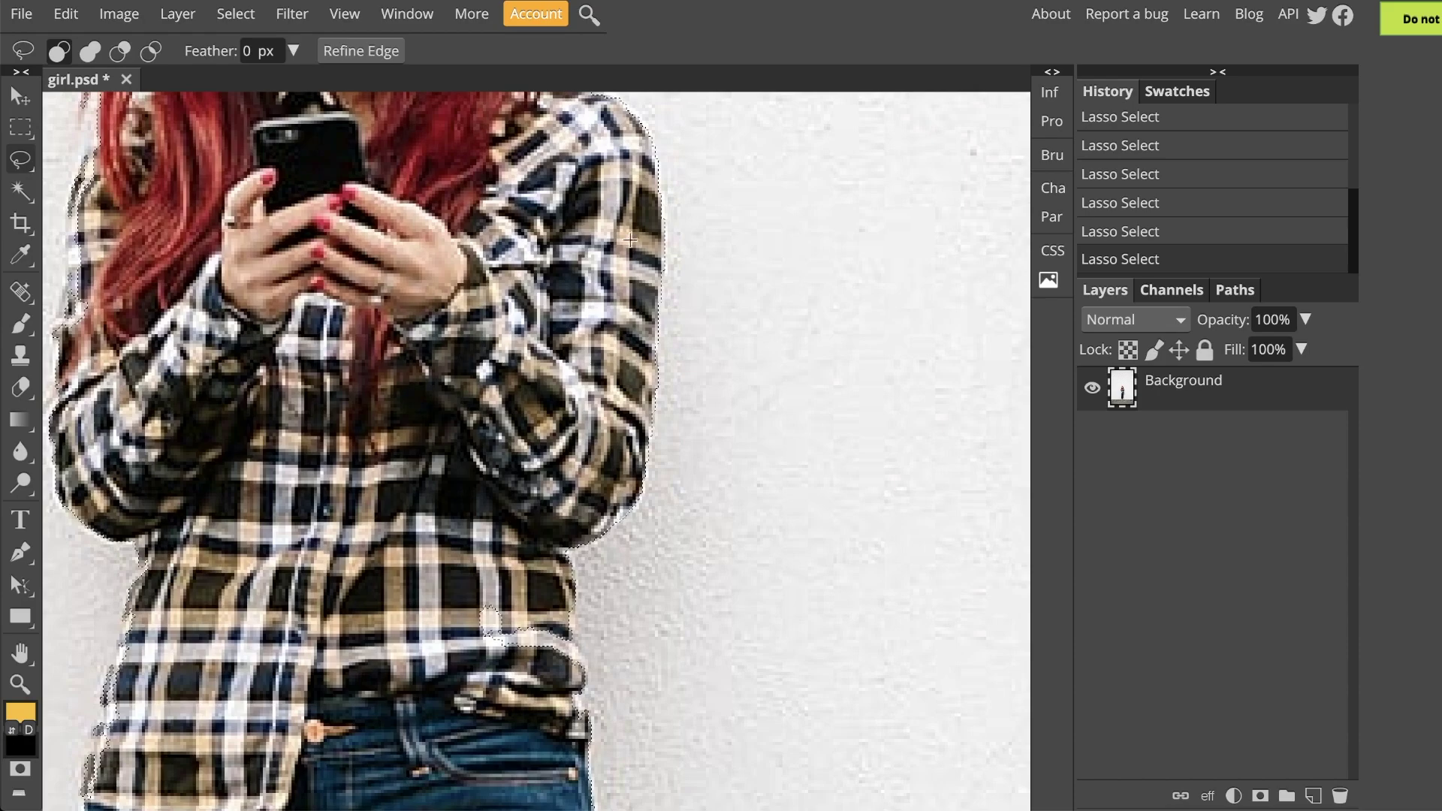
Subtract the tucked side of the plaid shirt from the wall selection, along its edge from below the elbow to the waistband.
scroll(662, 610, down, 10)
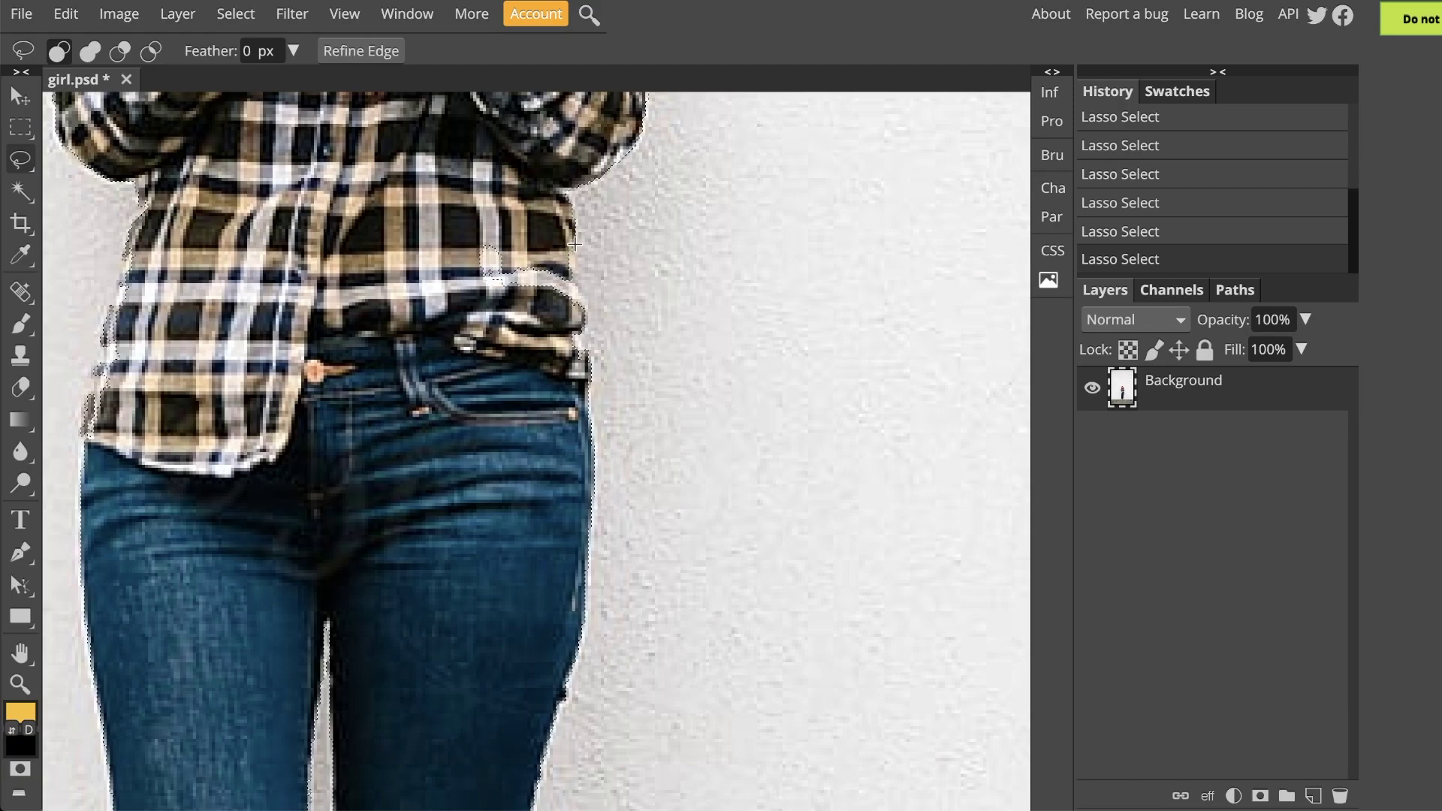
key(alt)
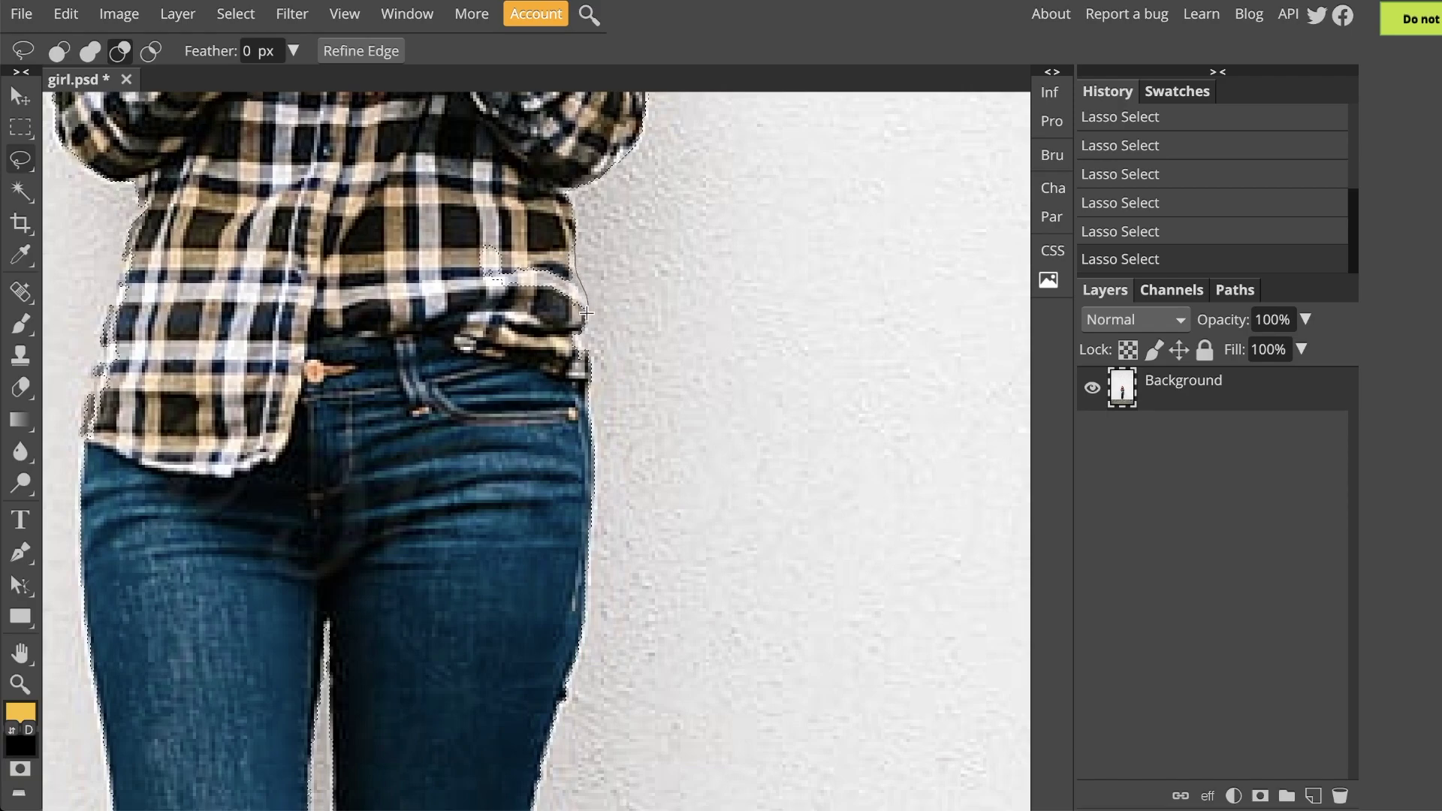
mouse_move(587, 361)
mouse_down()
mouse_move(565, 391)
mouse_move(518, 365)
mouse_move(453, 281)
mouse_move(478, 218)
mouse_move(507, 208)
mouse_move(567, 239)
mouse_up()
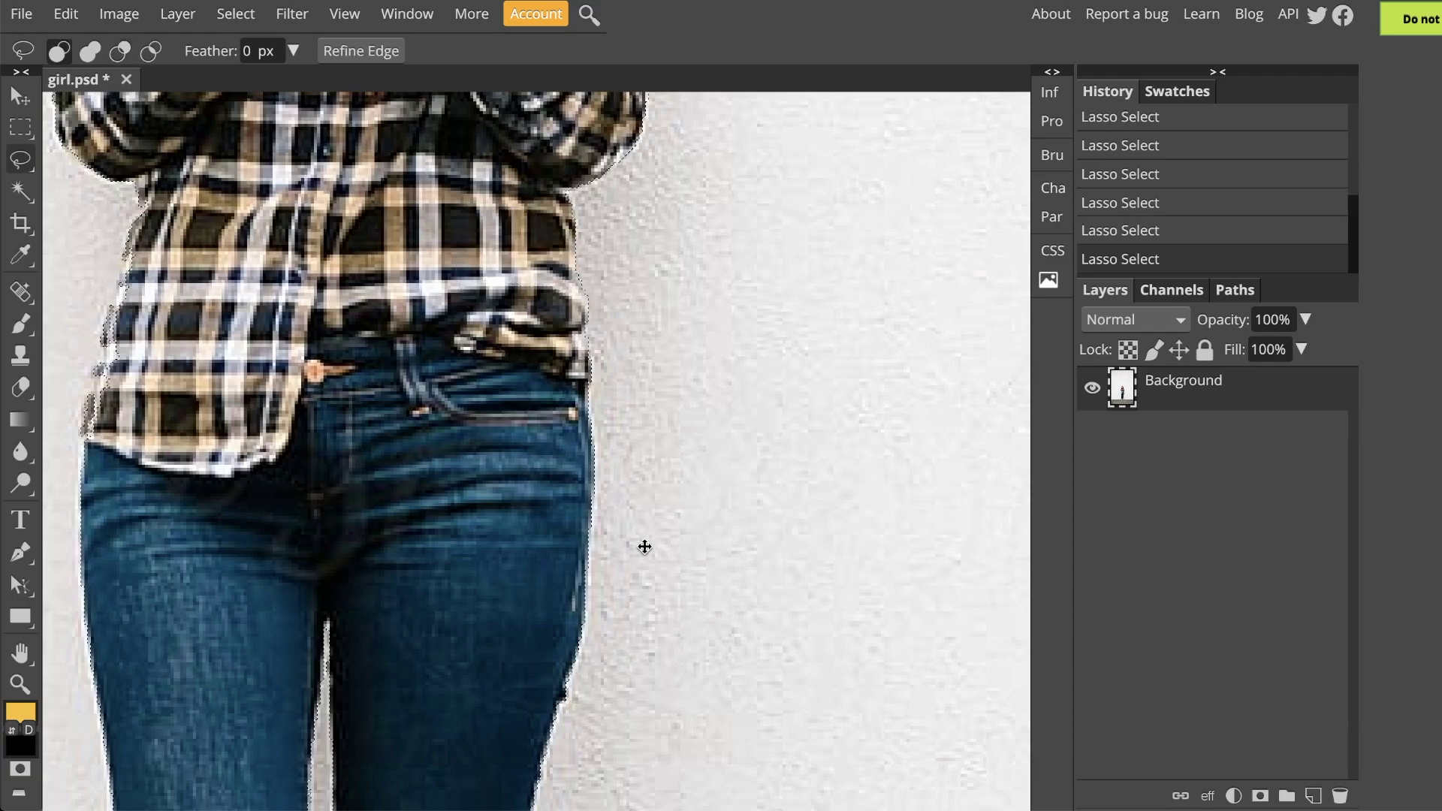
Add the missed dark mark on the wall between the woman's ankles to the selection with the Lasso.
scroll(644, 547, down, 10)
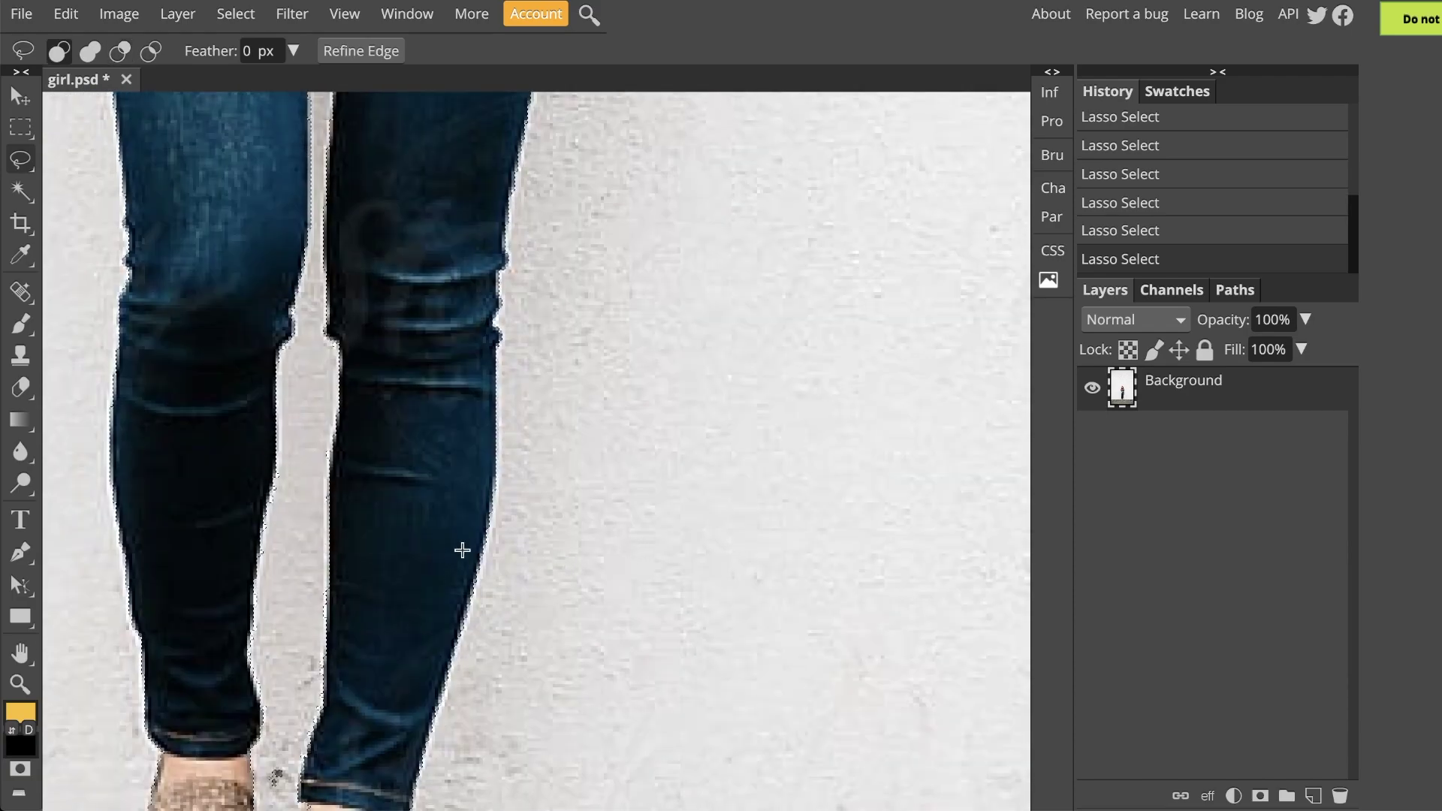
scroll(462, 550, down, 5)
scroll(434, 586, down, 4)
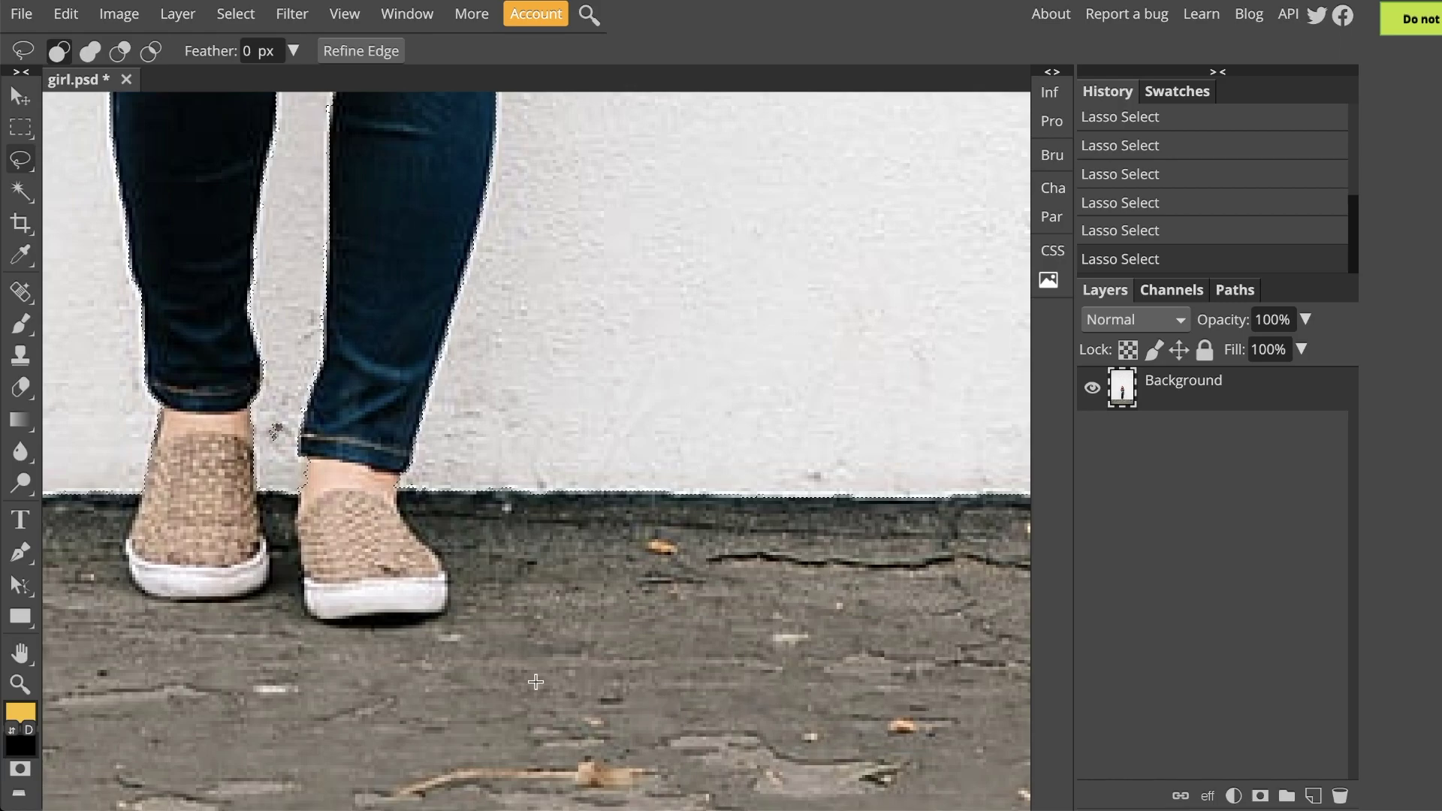
scroll(420, 556, up, 2)
scroll(420, 556, left, 6)
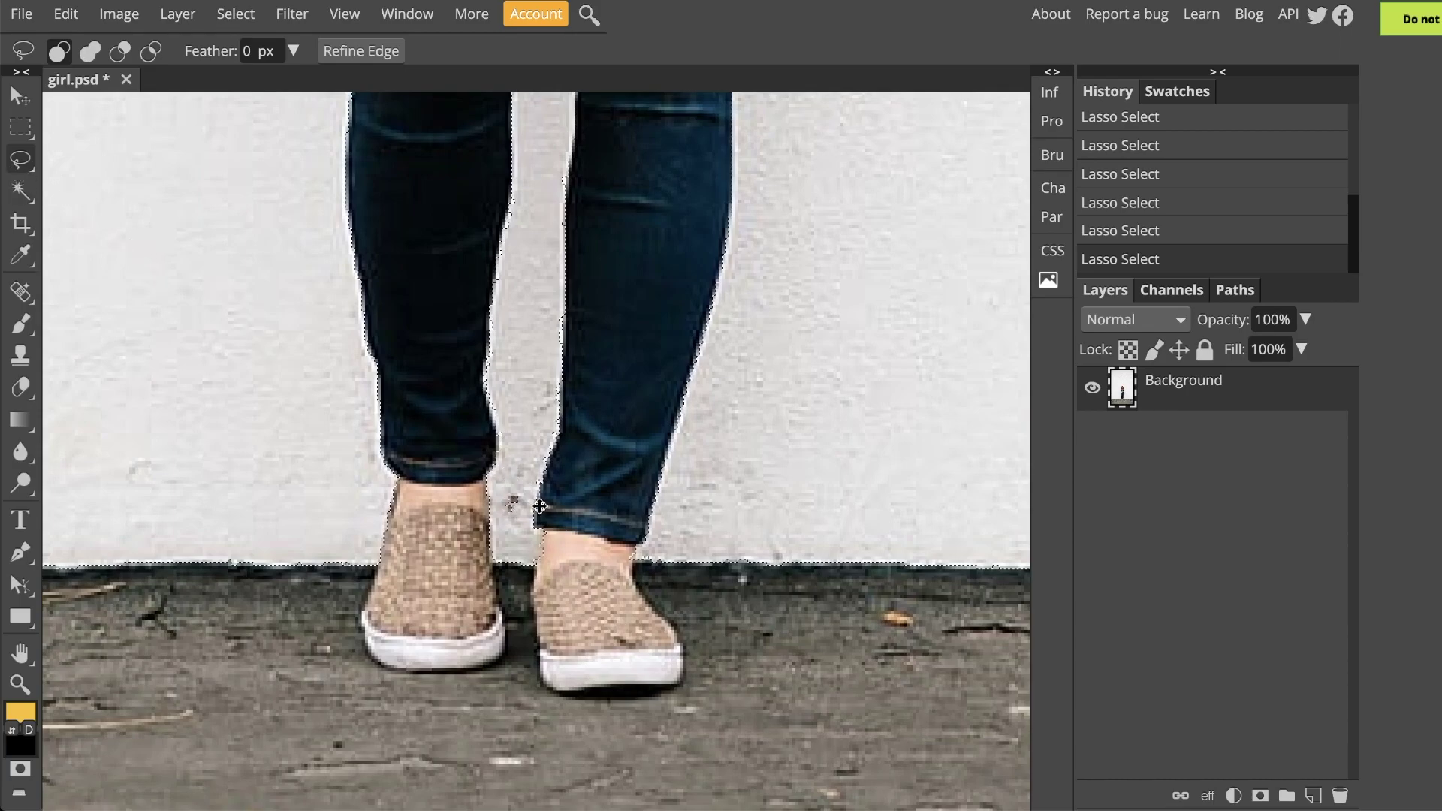
key(shift)
mouse_move(506, 487)
mouse_down()
mouse_move(517, 535)
mouse_move(526, 492)
mouse_move(507, 484)
mouse_up()
Subtract the shirt's long untucked side from the wall selection with the Lasso, from just below the elbow down to the hem.
scroll(403, 219, up, 3)
drag(470, 197, 477, 639)
drag(516, 145, 548, 658)
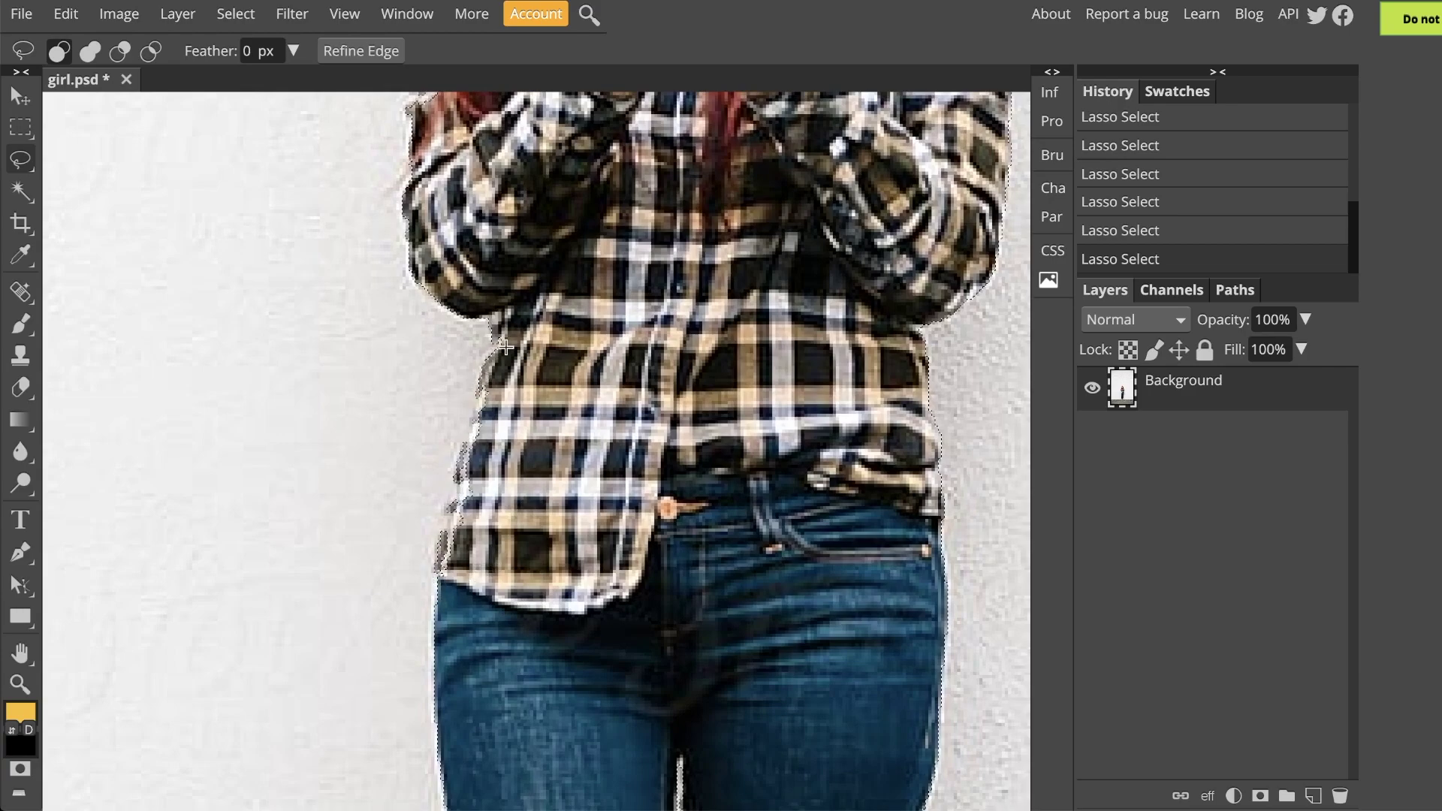
key(alt)
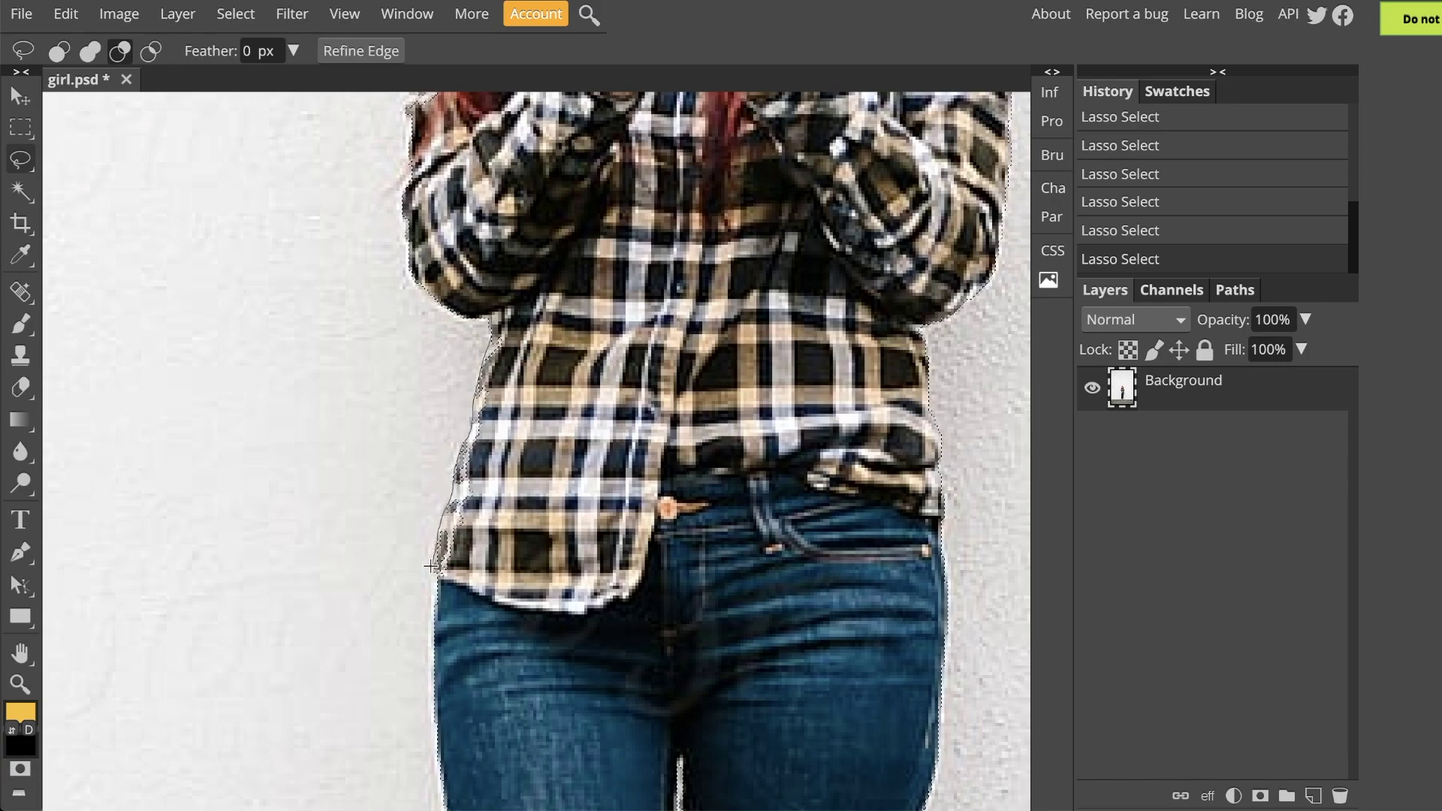
mouse_move(454, 585)
mouse_down()
mouse_move(475, 560)
mouse_move(531, 355)
mouse_move(518, 329)
mouse_move(492, 338)
mouse_up()
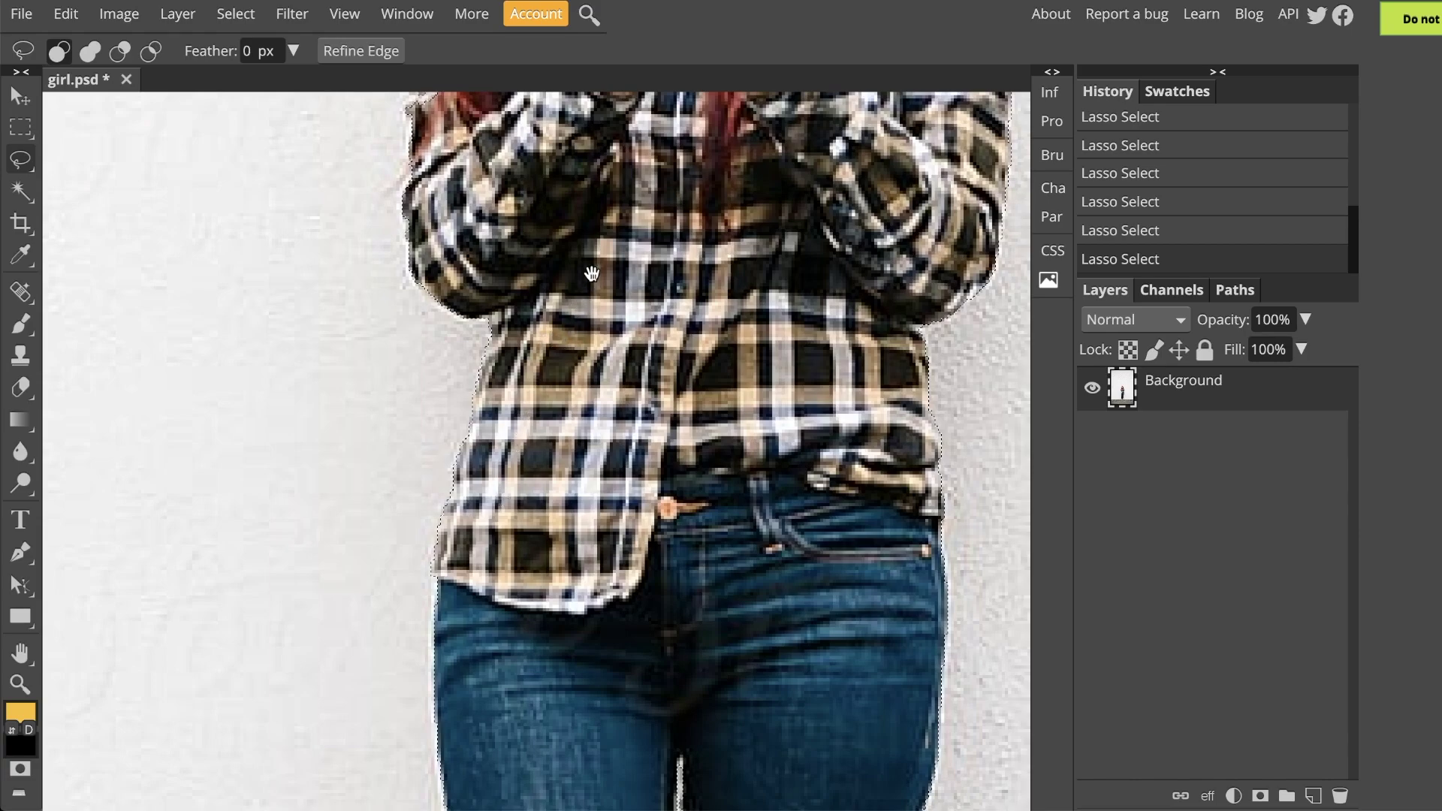
Subtract the outer sleeve edge on the shirt's untucked side from the wall selection, from the hair at the shoulder down to the forearm.
drag(598, 228, 695, 589)
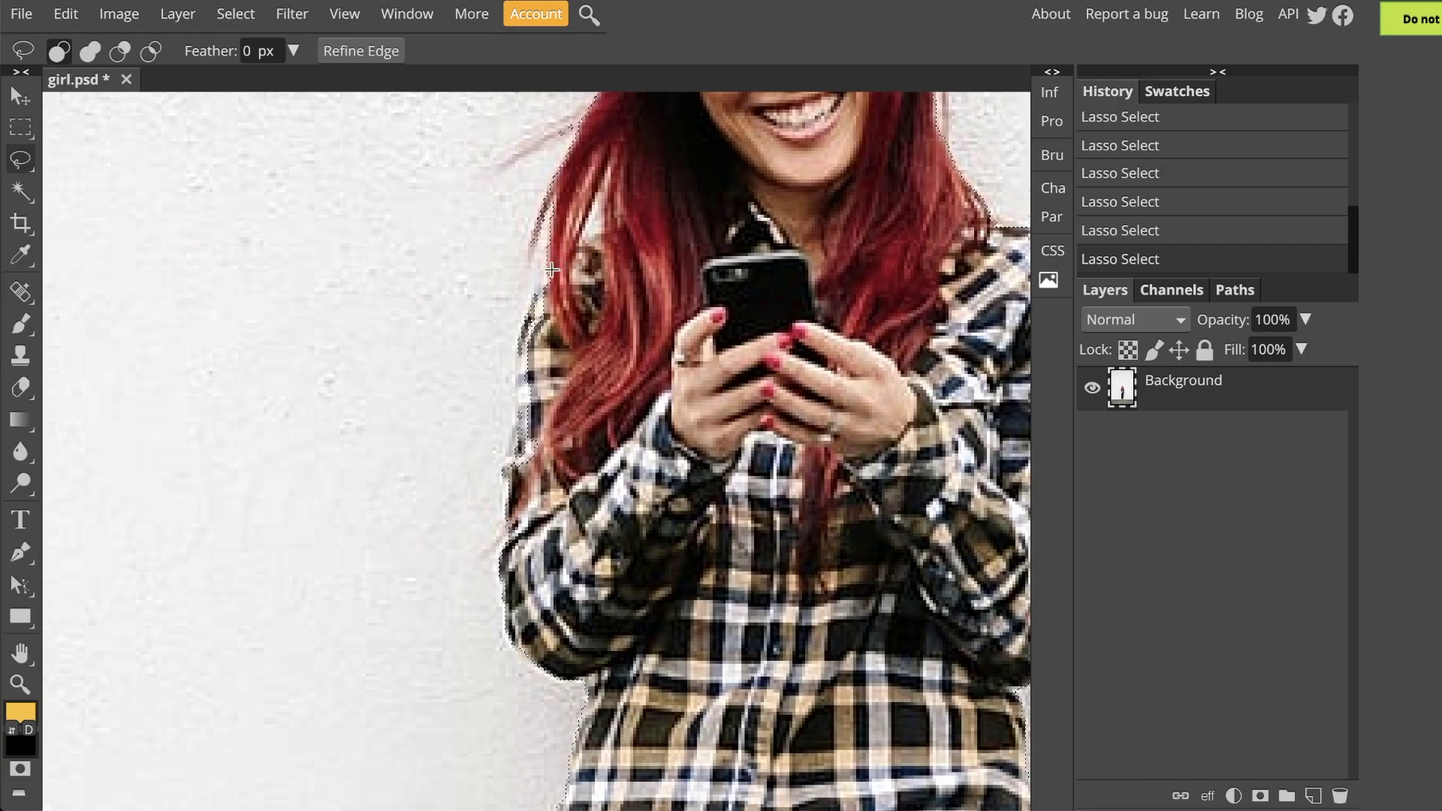
key(alt)
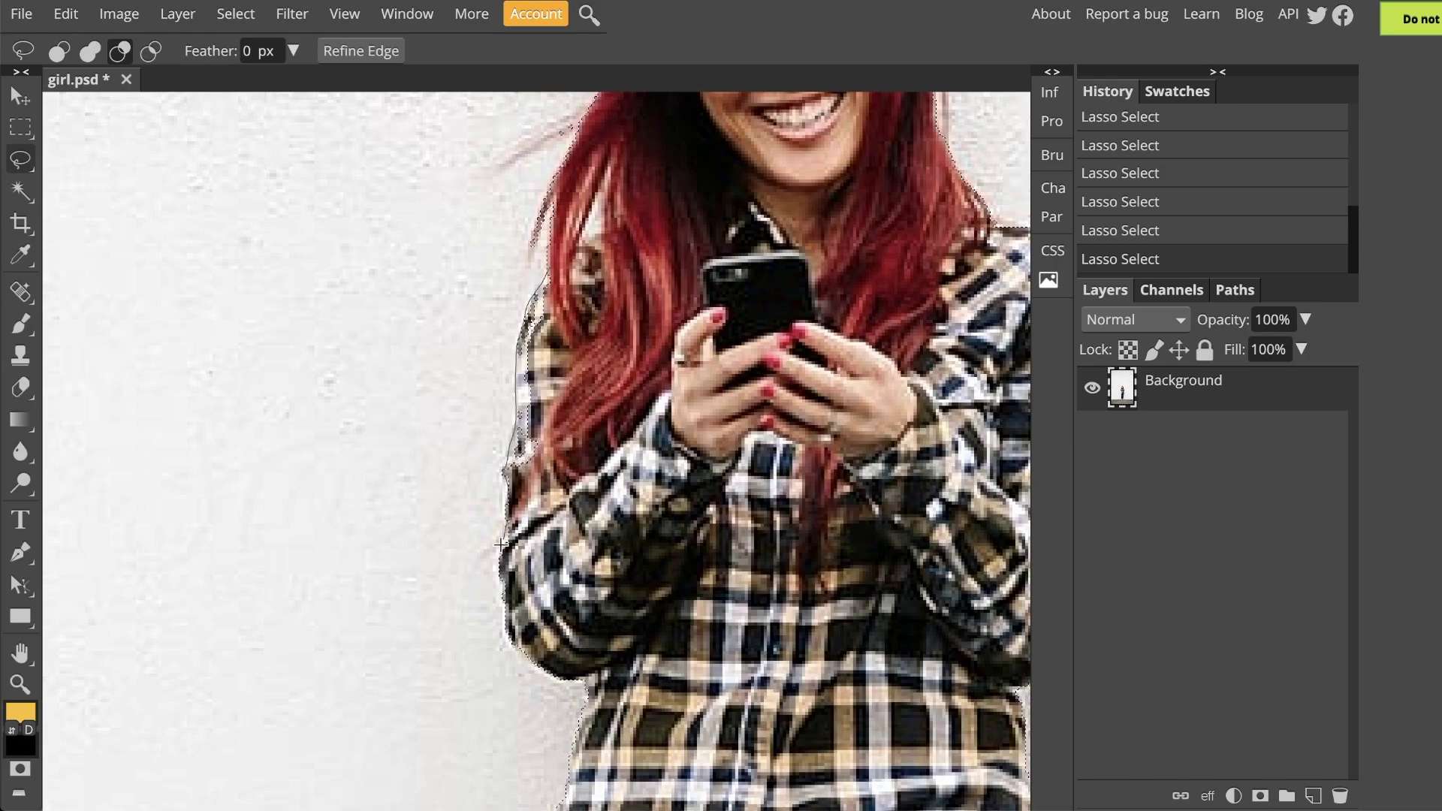
mouse_move(503, 609)
mouse_down()
mouse_move(509, 638)
mouse_move(530, 624)
mouse_move(597, 347)
mouse_up()
drag(571, 283, 554, 261)
Add the narrow wall gap between the hair strands above the shirt's shoulder to the selection with the Lasso.
drag(691, 219, 508, 429)
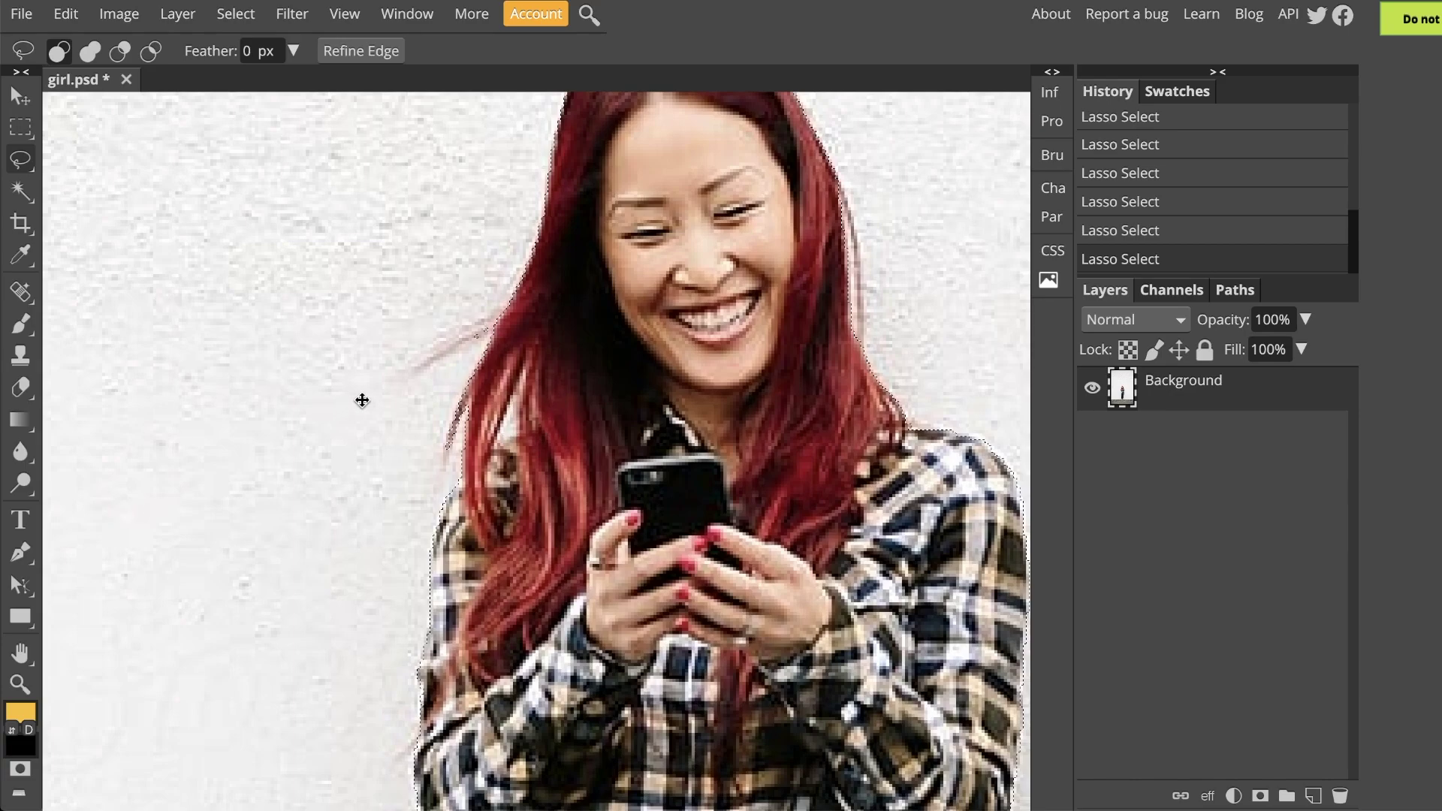
key(shift)
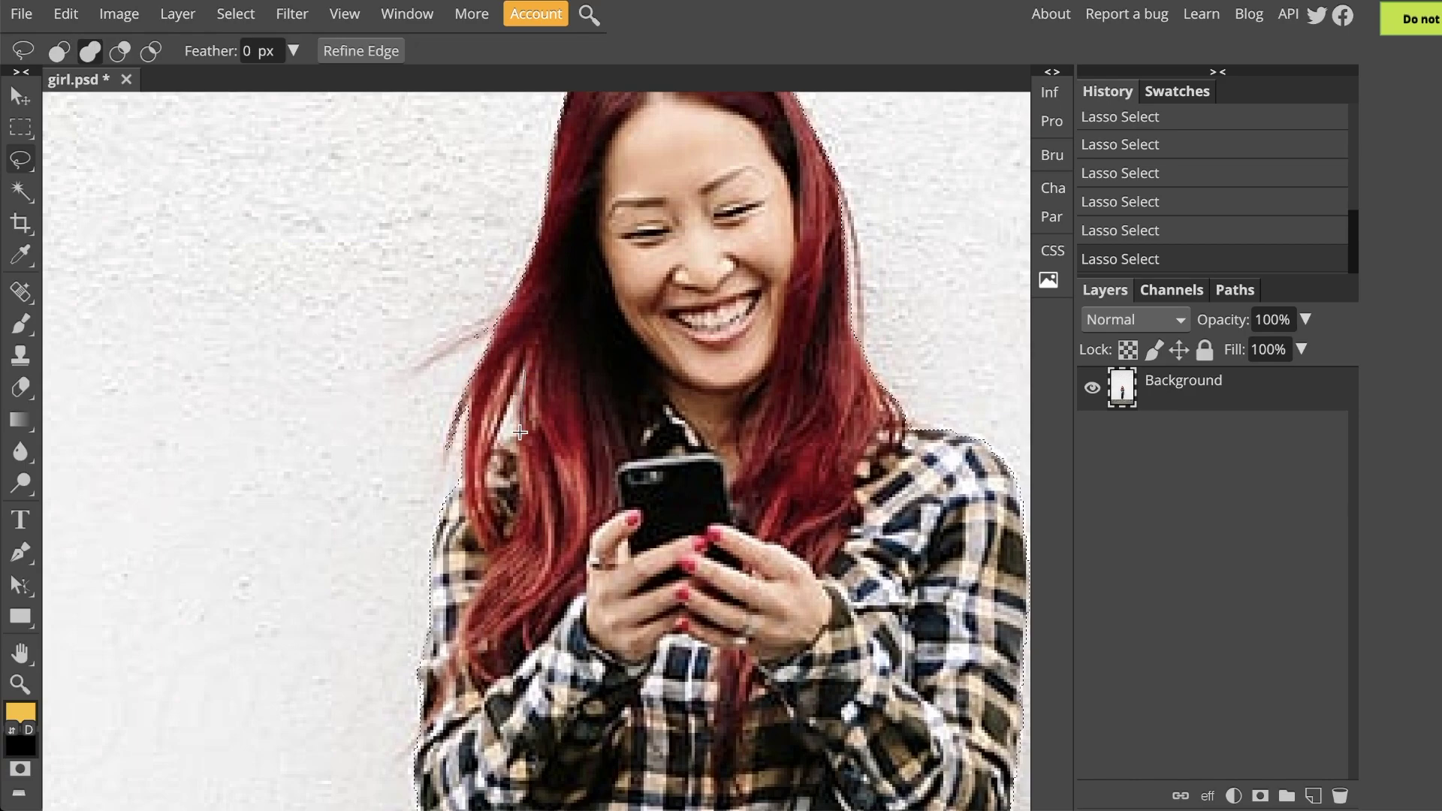
mouse_move(514, 437)
mouse_down()
mouse_move(492, 449)
mouse_move(525, 368)
mouse_up()
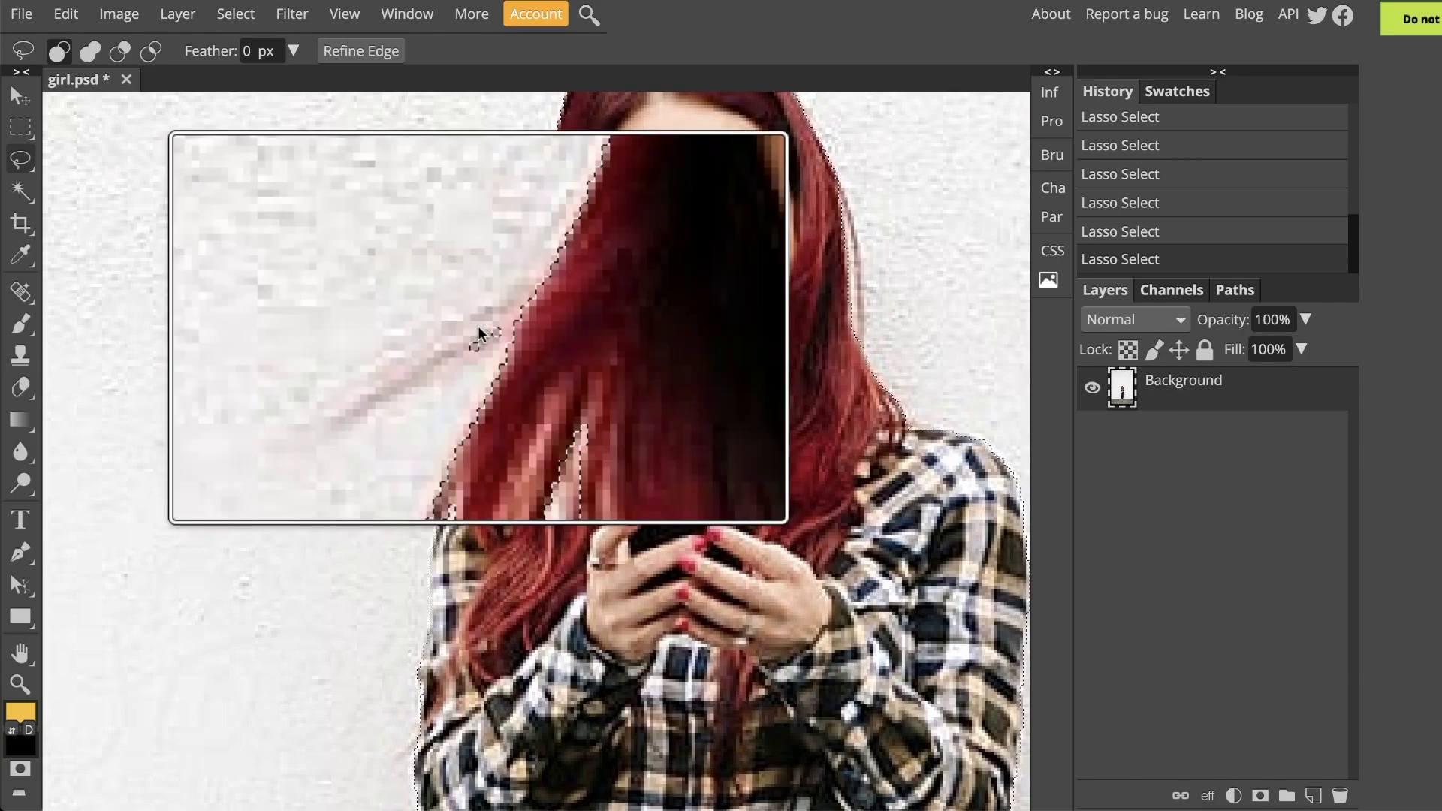
Undo the last Lasso patch near the flyaway hair strand and add a small spot at the hair's outer edge just above the strand.
key(ctrl+z)
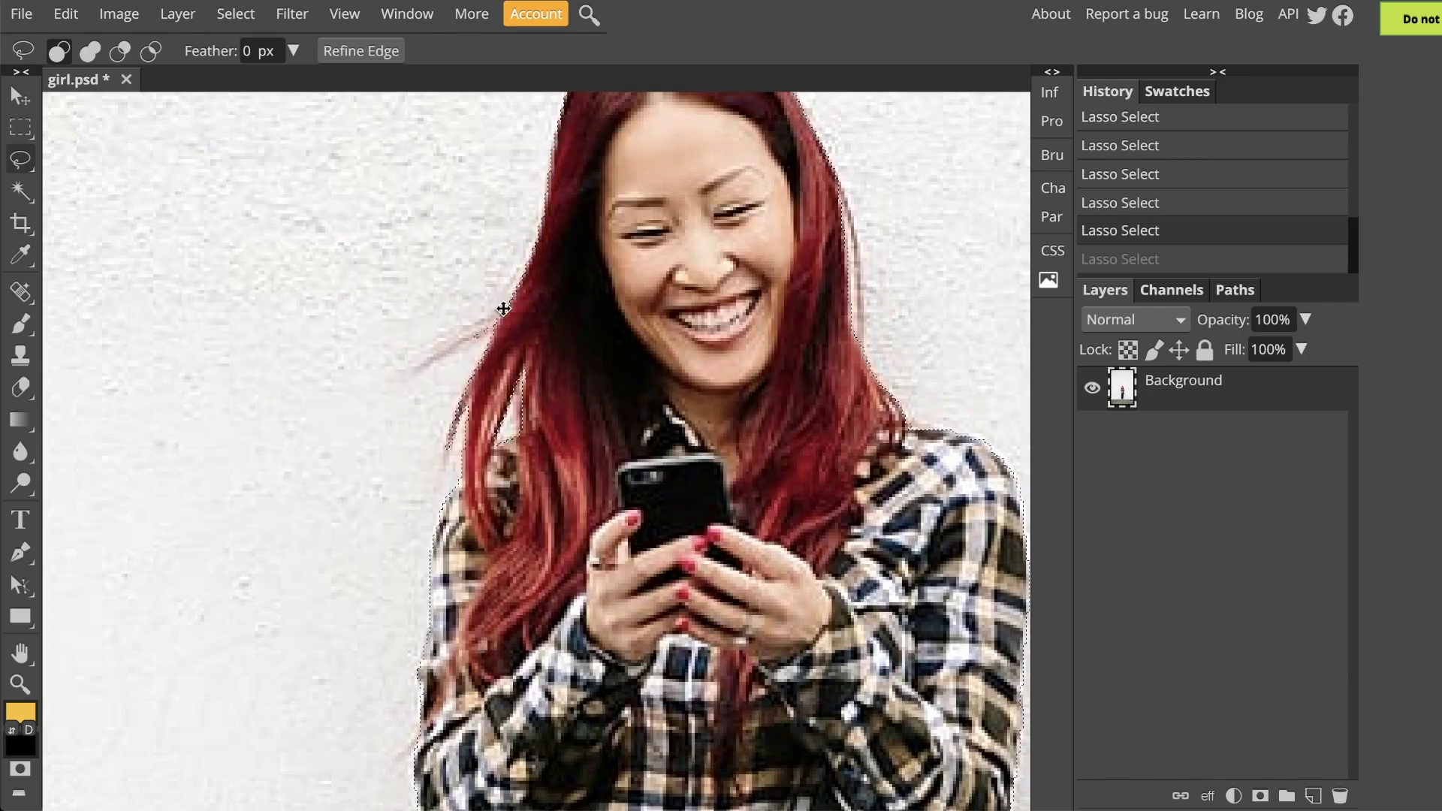
key(shift)
mouse_move(499, 310)
mouse_down()
mouse_move(487, 335)
mouse_move(456, 342)
mouse_move(499, 310)
mouse_up()
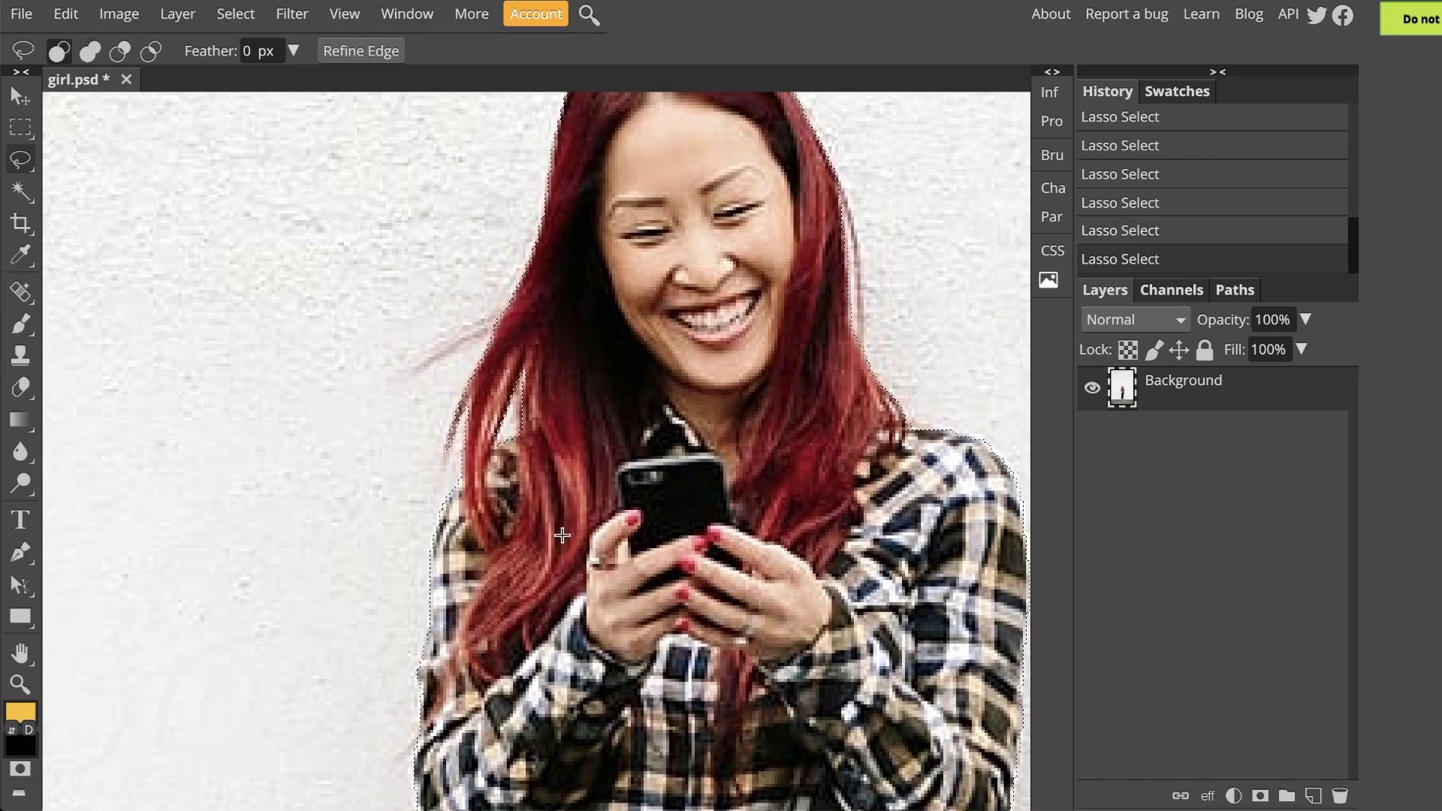
Delete the selected white wall around the woman from the Background layer.
scroll(558, 537, up, 3)
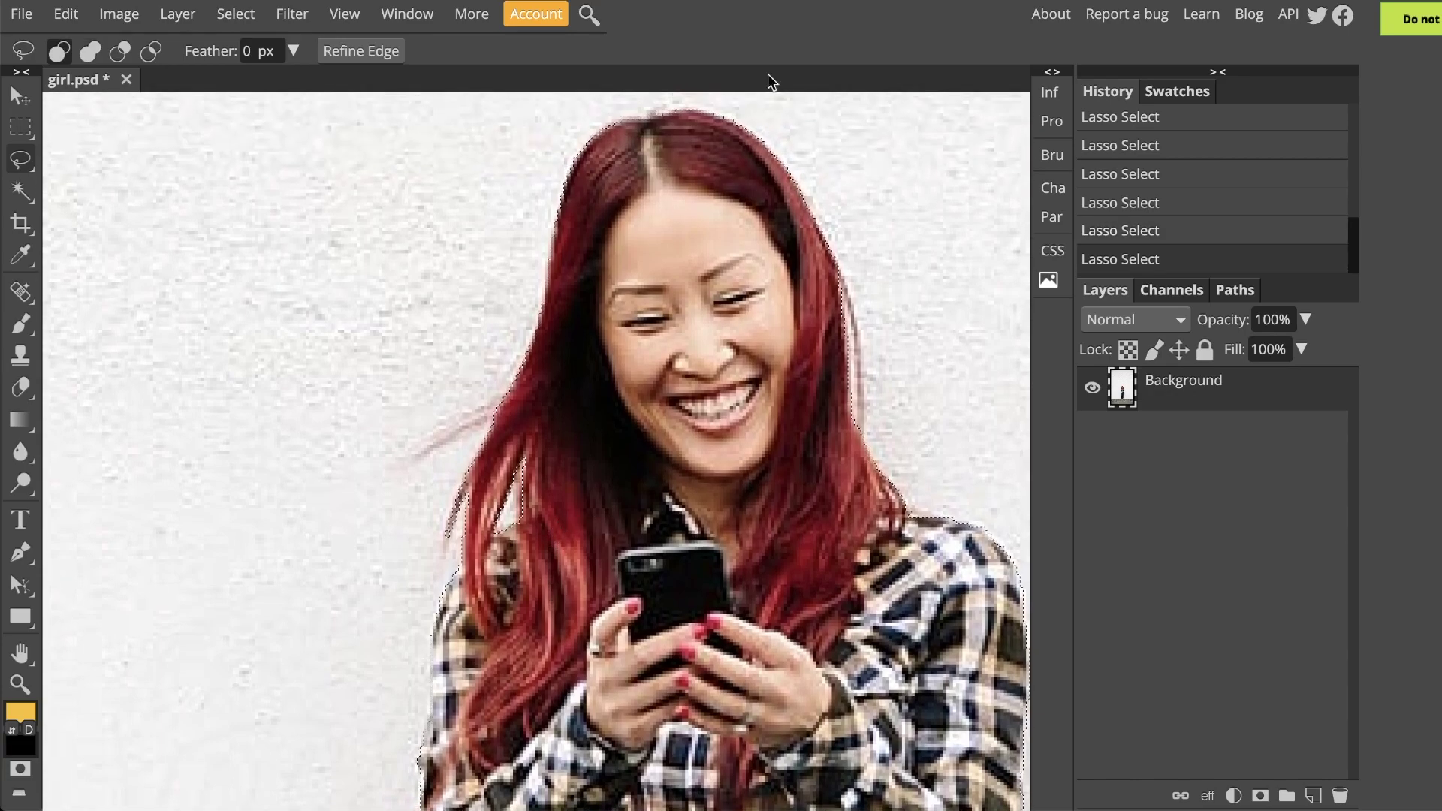
drag(829, 626, 714, 336)
scroll(714, 336, down, 10)
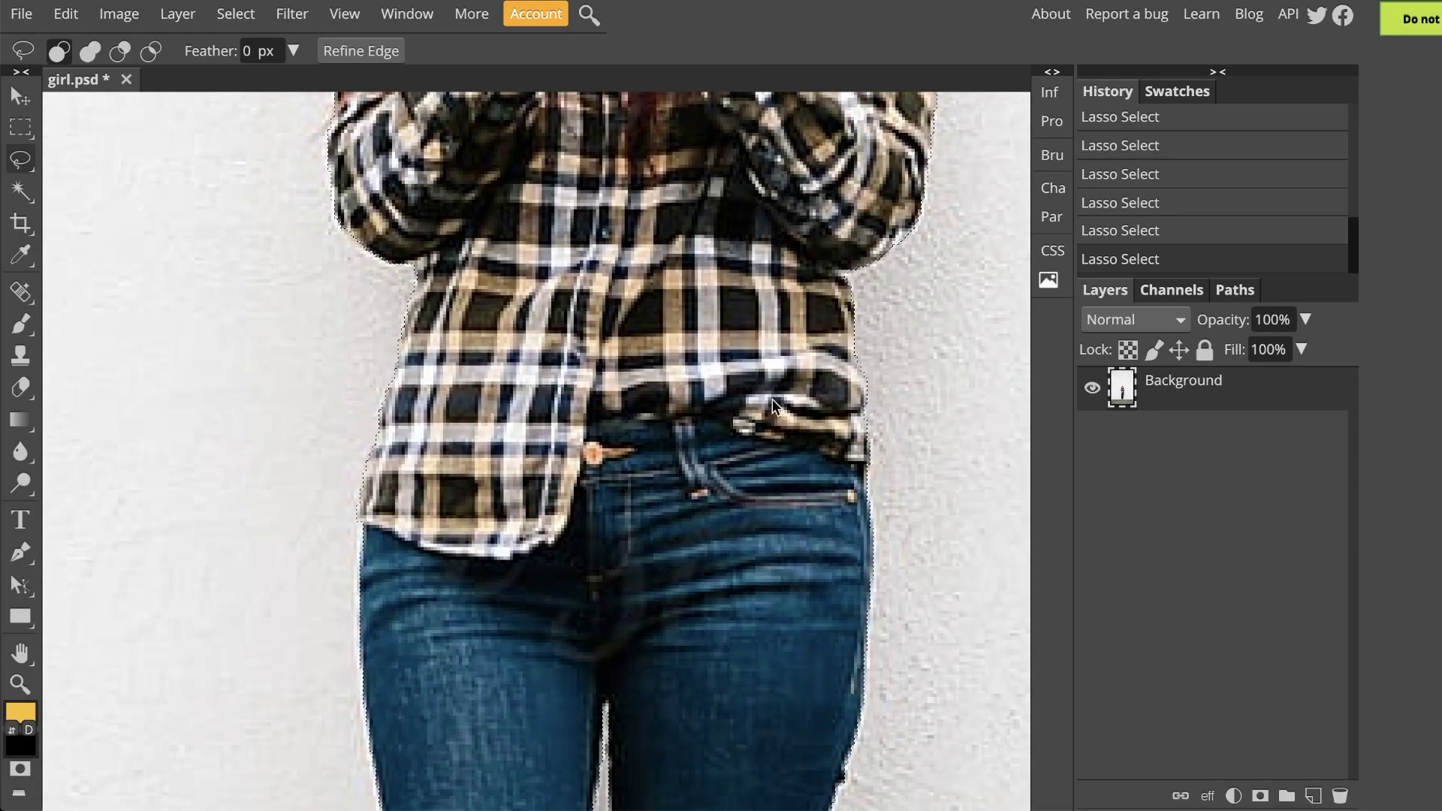
key(ctrl+0)
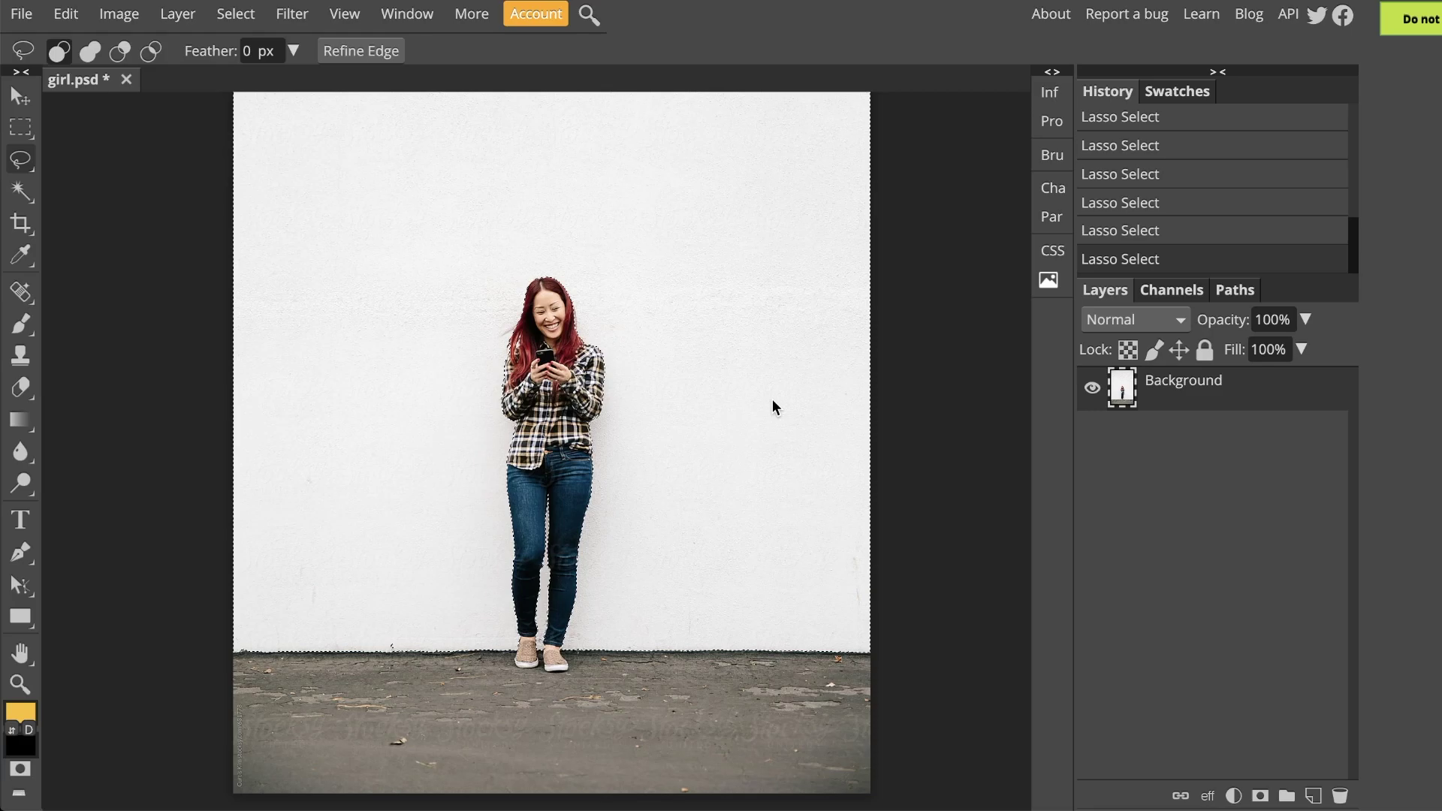
key(Delete)
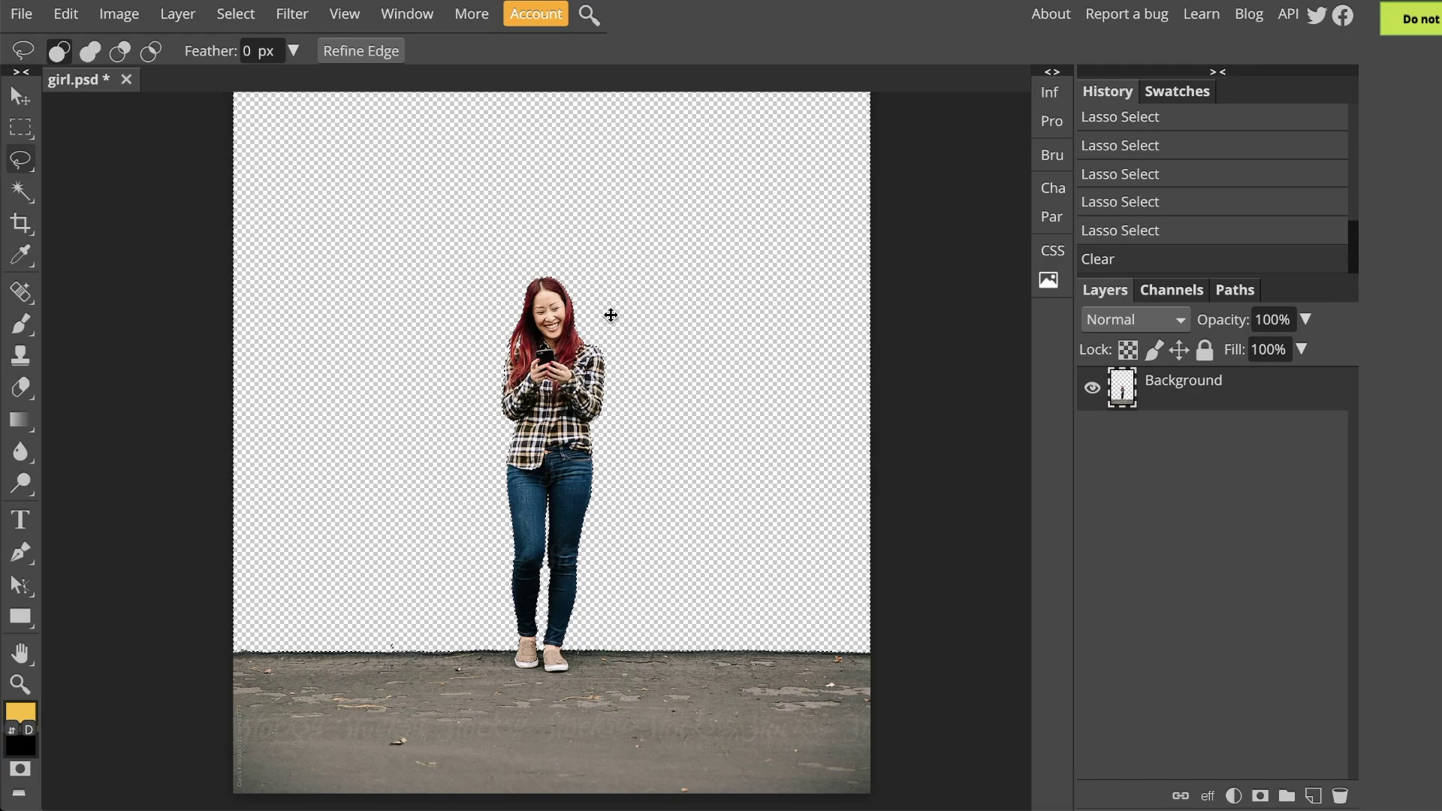
Check the cut-out edges around the woman and the pavement, and deselect the cleared wall area.
scroll(631, 573, up, 3)
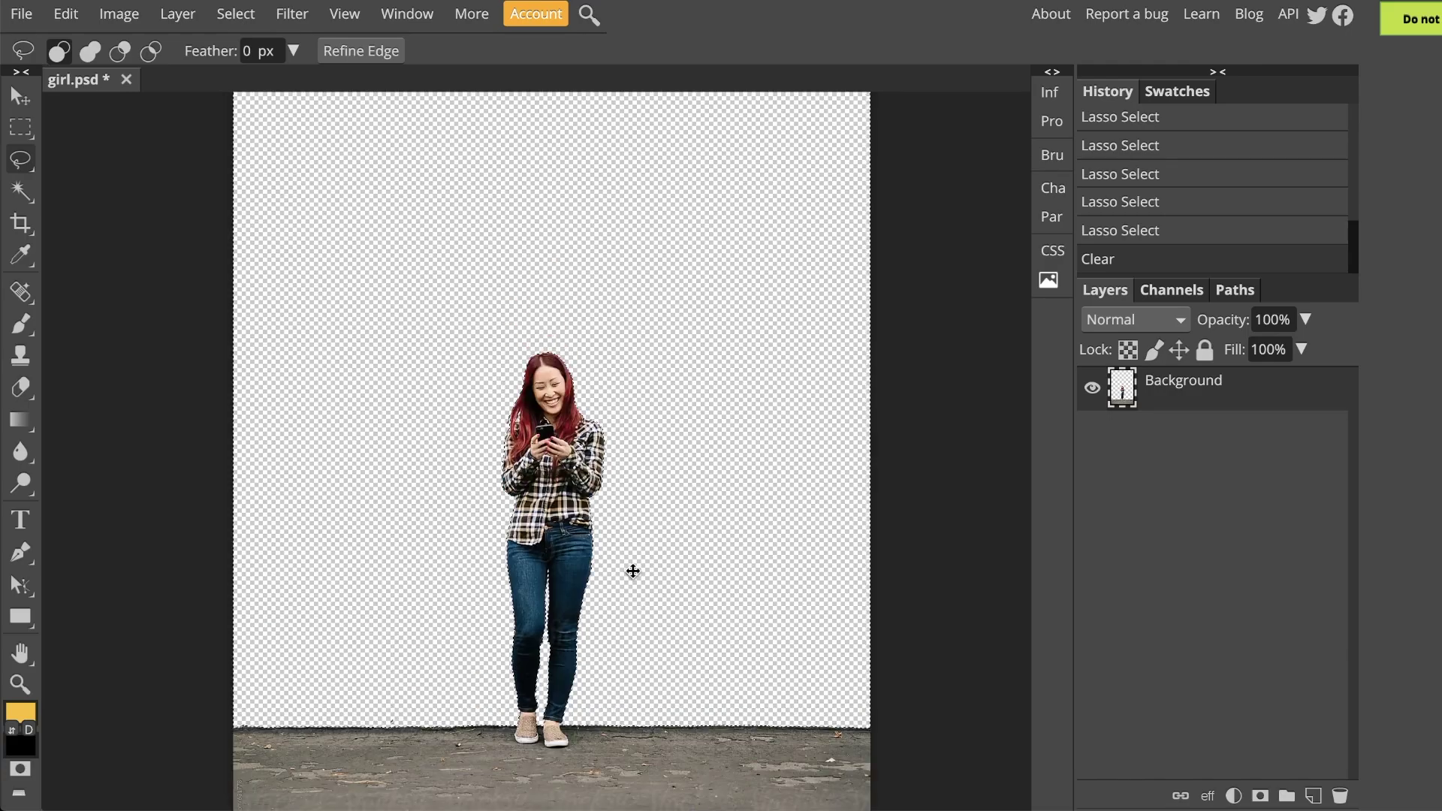
scroll(631, 573, down, 3)
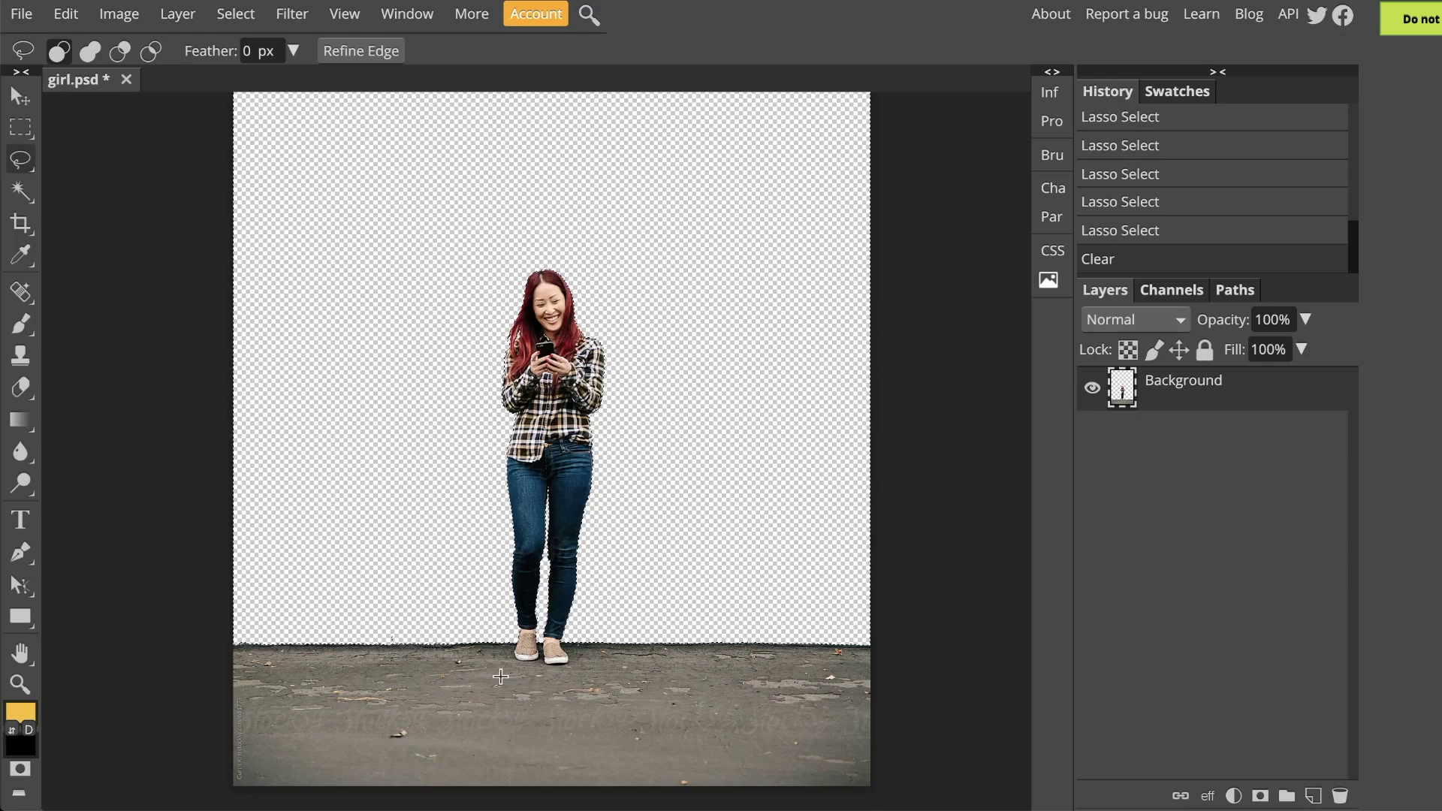
click(234, 15)
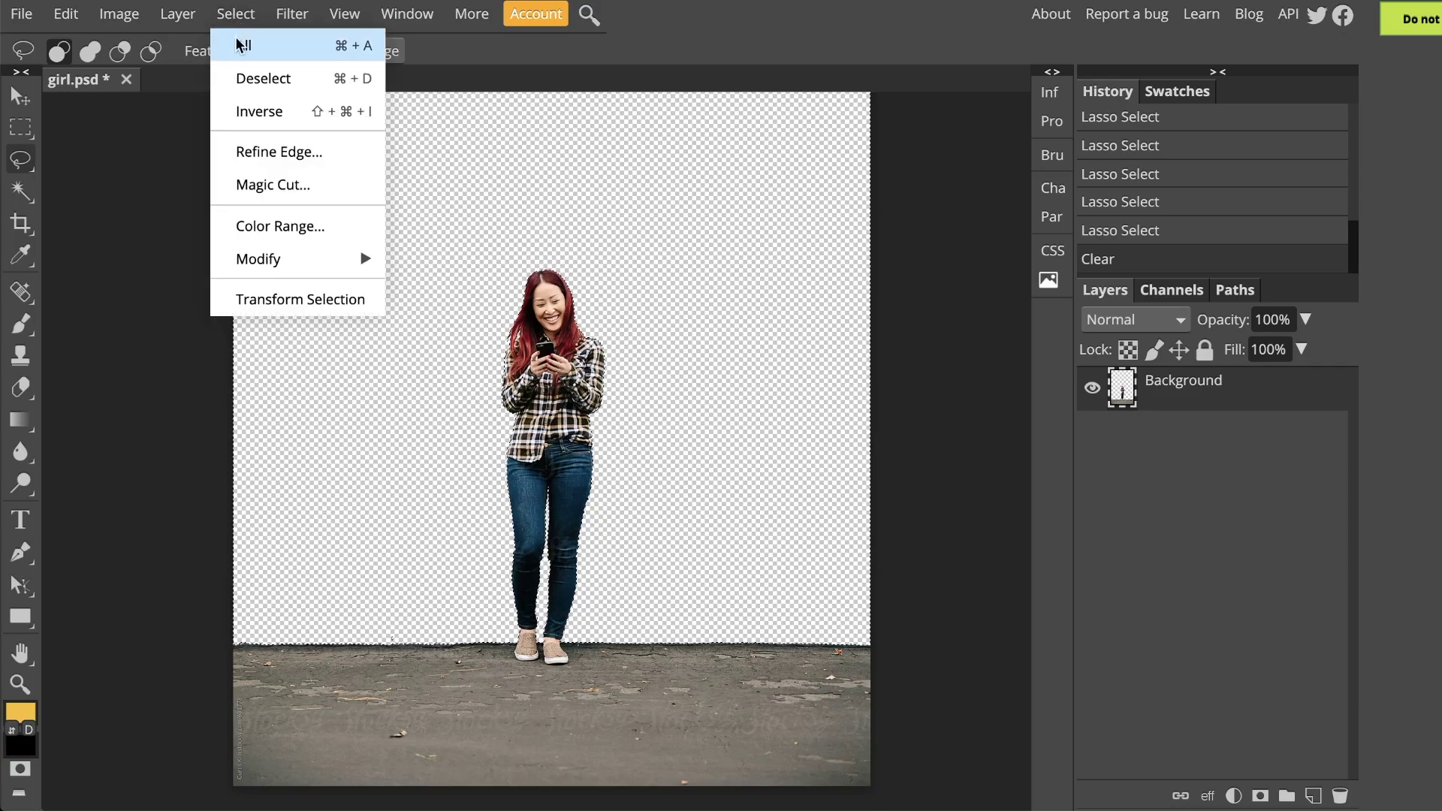
click(245, 81)
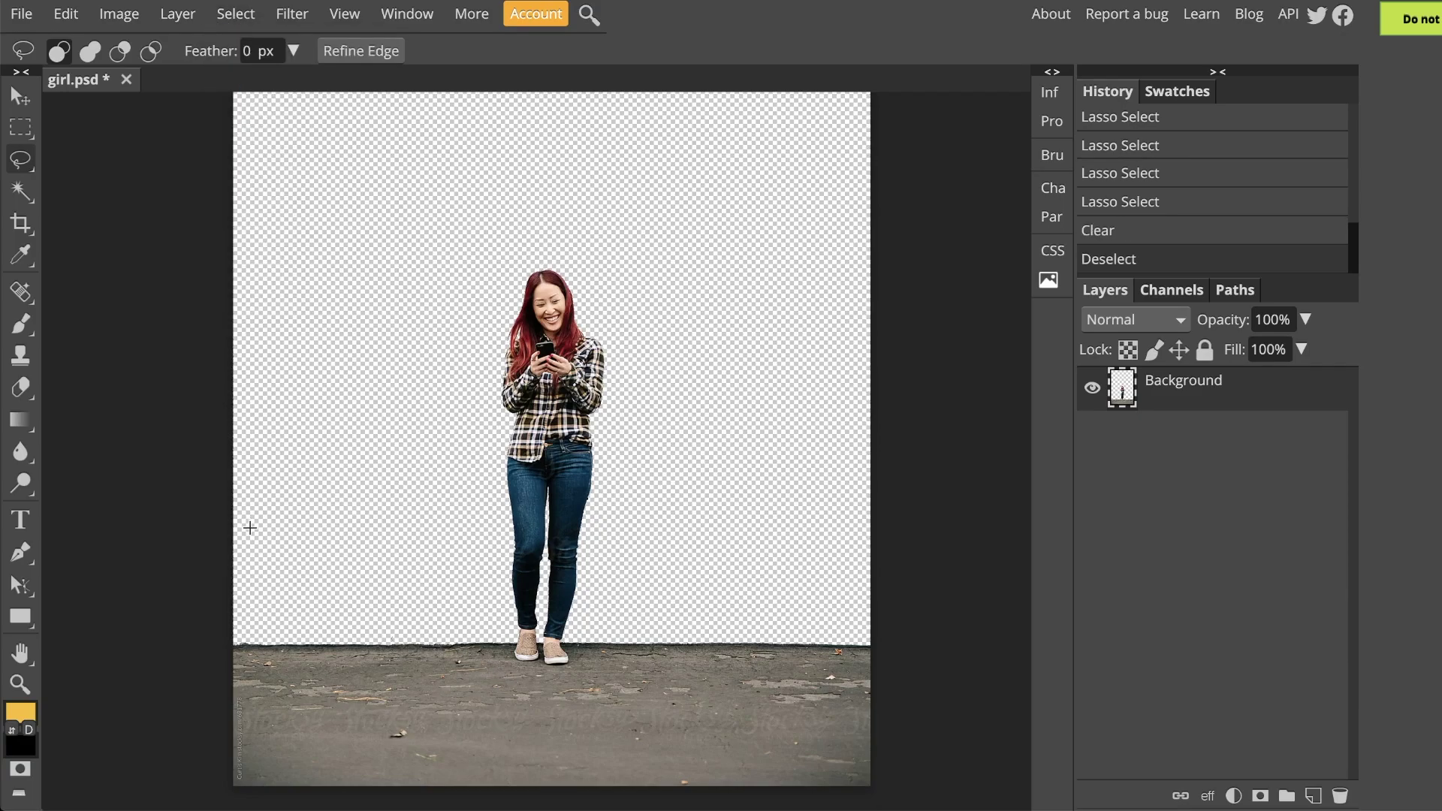